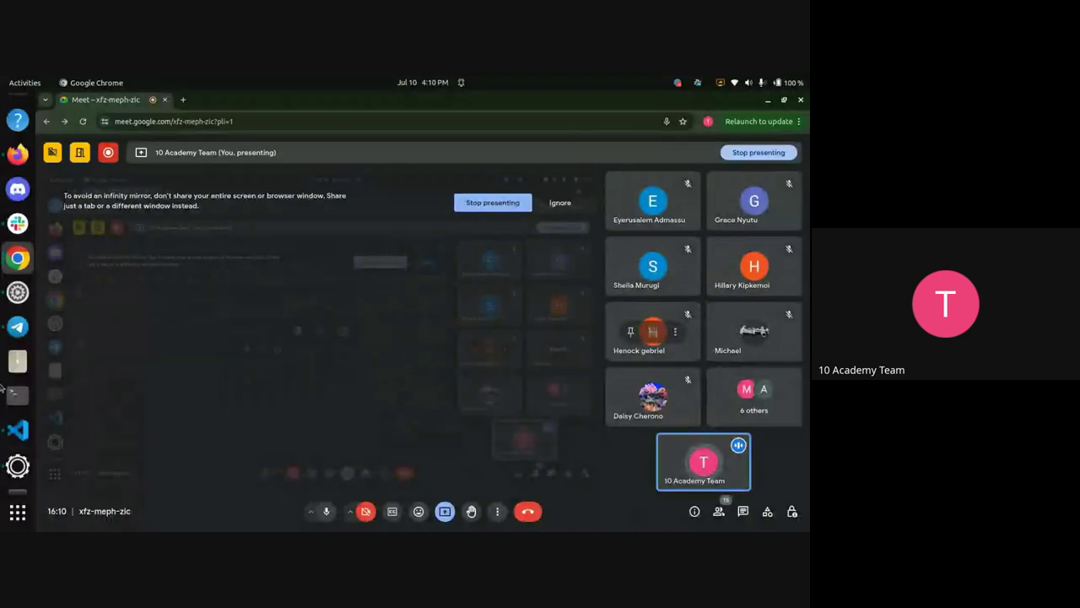
# Bring VS Code forward from the dock icon, then hide it to return to the Meet call
pyautogui.click(13, 433)
pyautogui.click(14, 433)
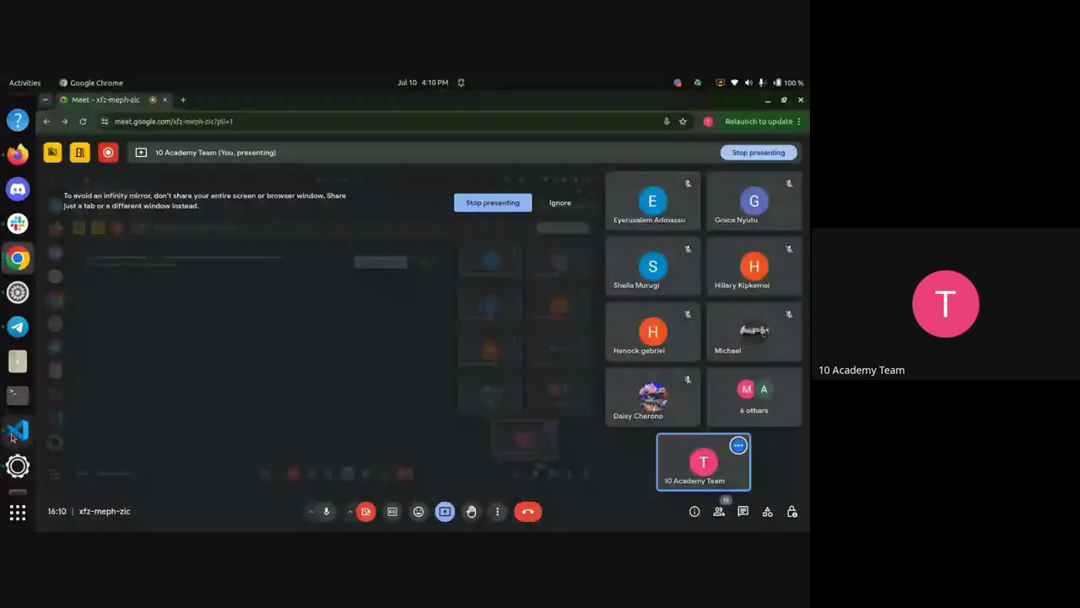
# Bring VS Code forward, close the download_image search, and glance at image_generator.py before returning to concepts.json
pyautogui.click(14, 433)
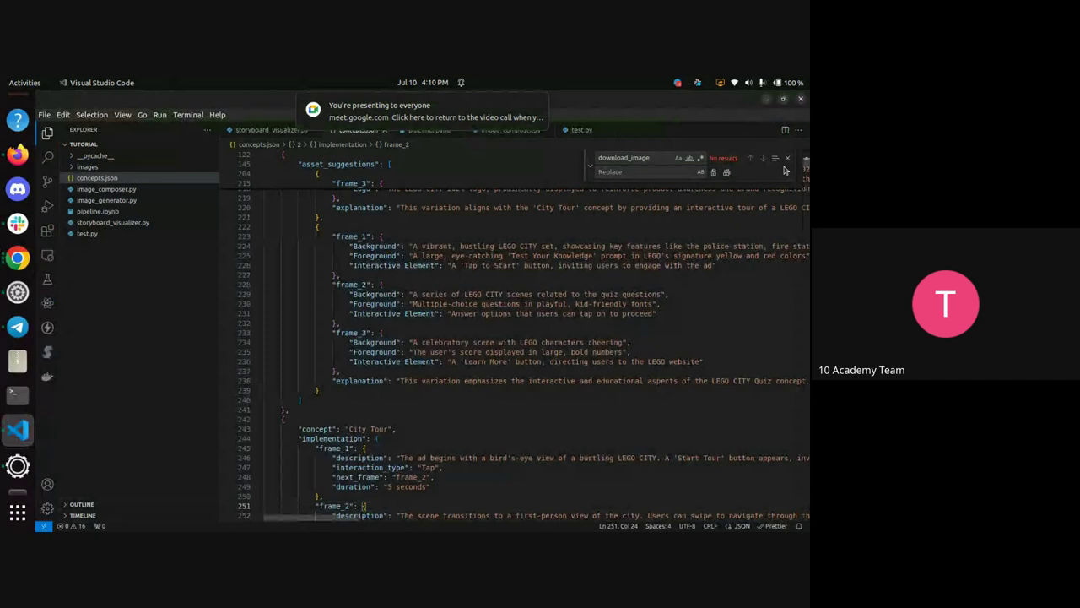
pyautogui.click(788, 157)
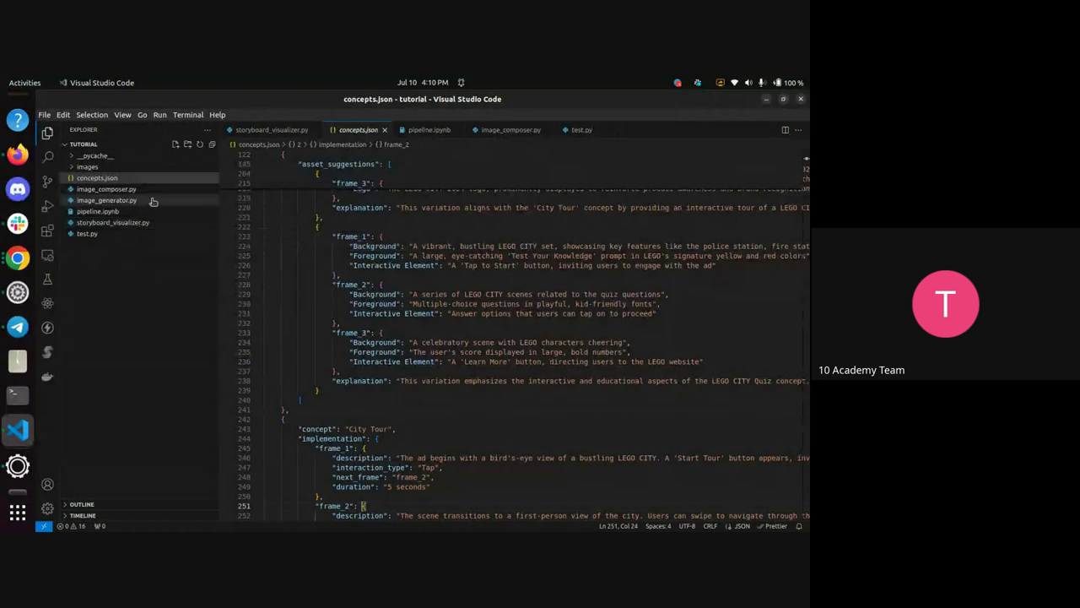
pyautogui.click(107, 200)
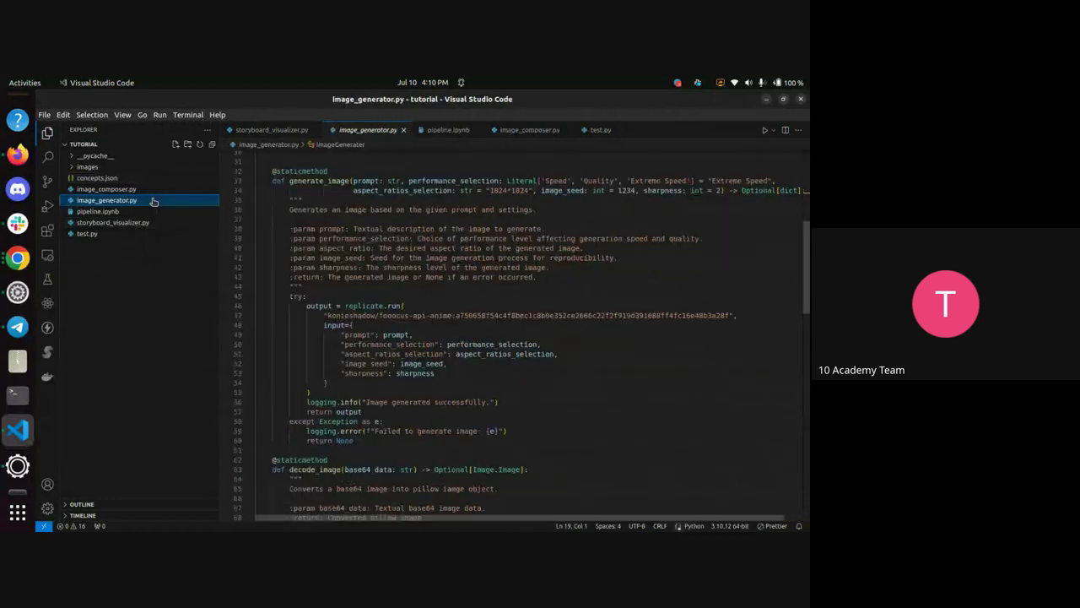
pyautogui.click(97, 178)
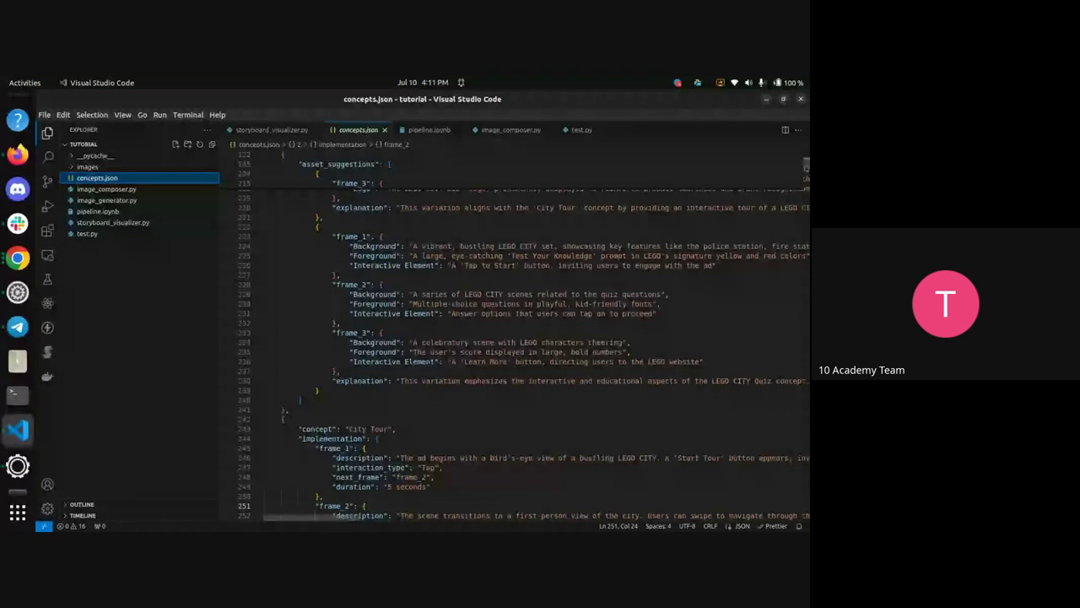
# Page up through concepts.json past City Tour to the first concept's asset_suggestions
pyautogui.click(557, 361)
pyautogui.click(551, 352)
pyautogui.press('pageup')
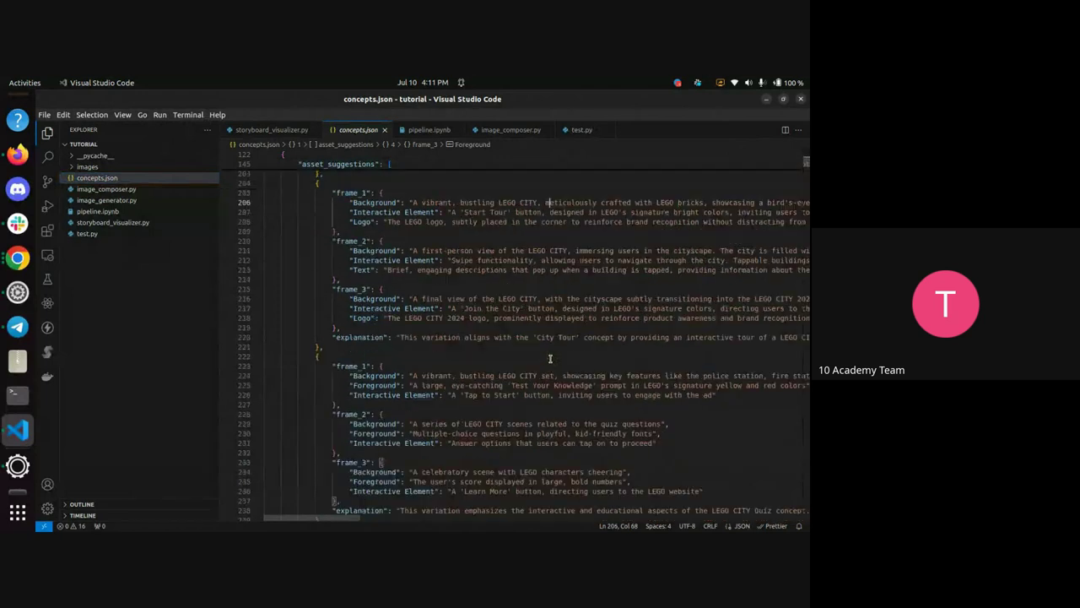
pyautogui.press('pageup')
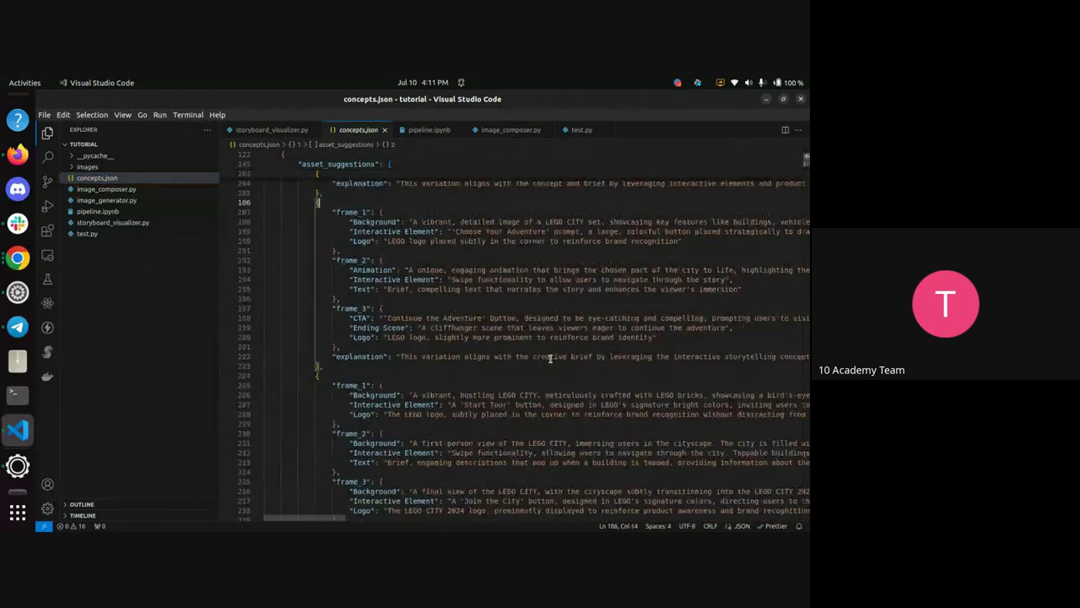
pyautogui.press('pageup')
pyautogui.press('pageup')
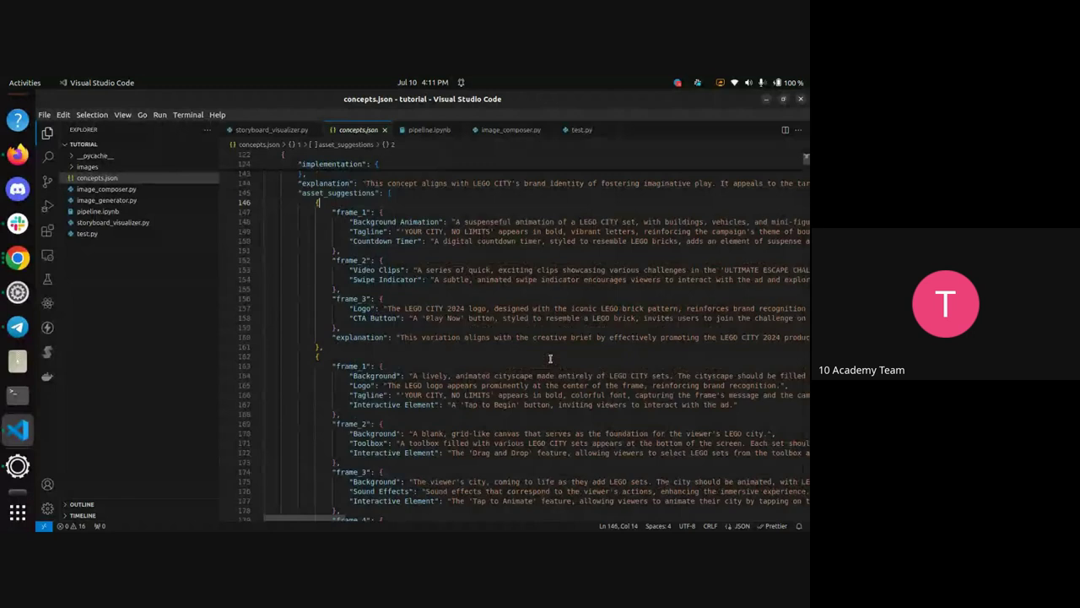
pyautogui.press('pageup')
pyautogui.press('pageup')
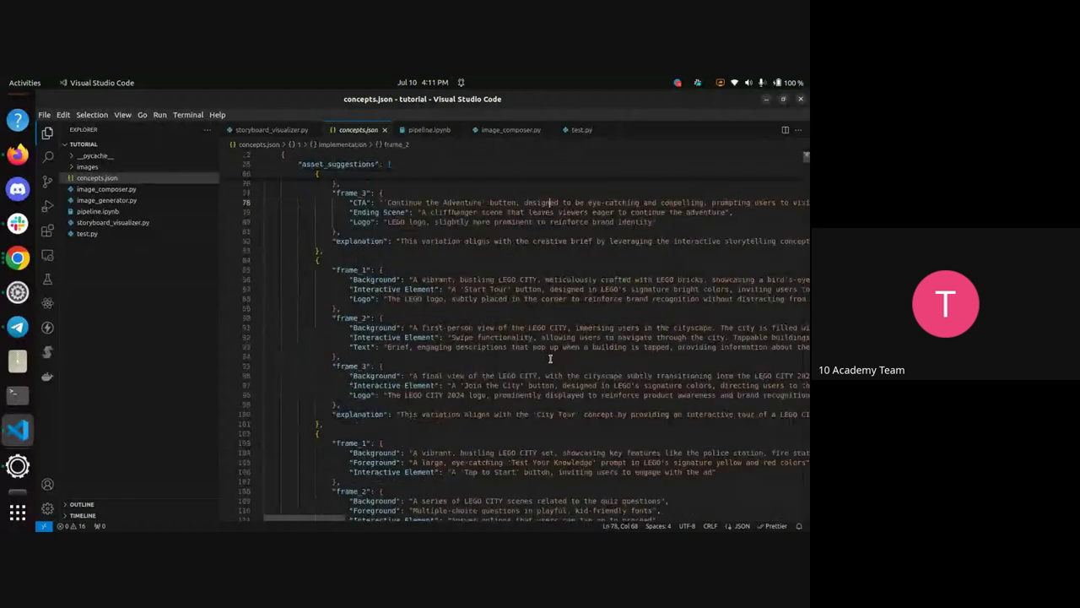
pyautogui.press('pageup')
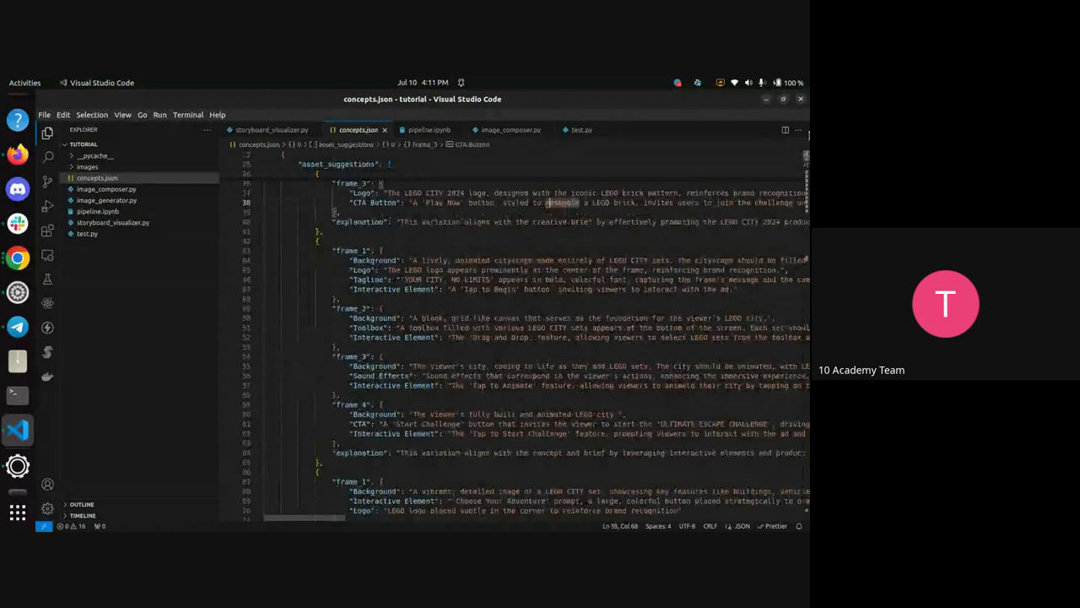
pyautogui.scroll(10, 475, 313)
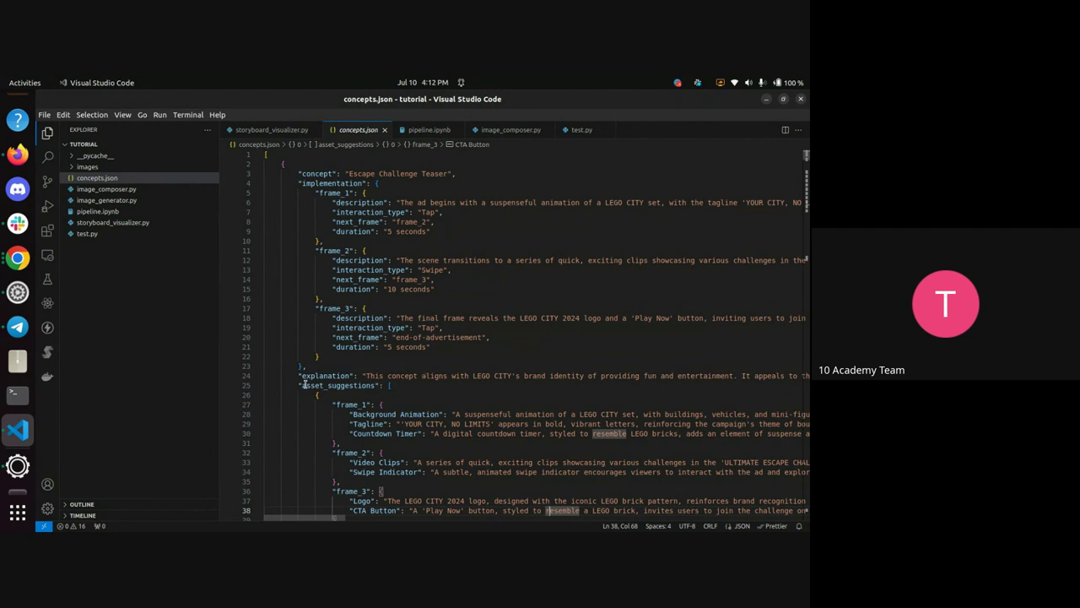
pyautogui.moveTo(806, 156); pyautogui.dragTo(806, 196)
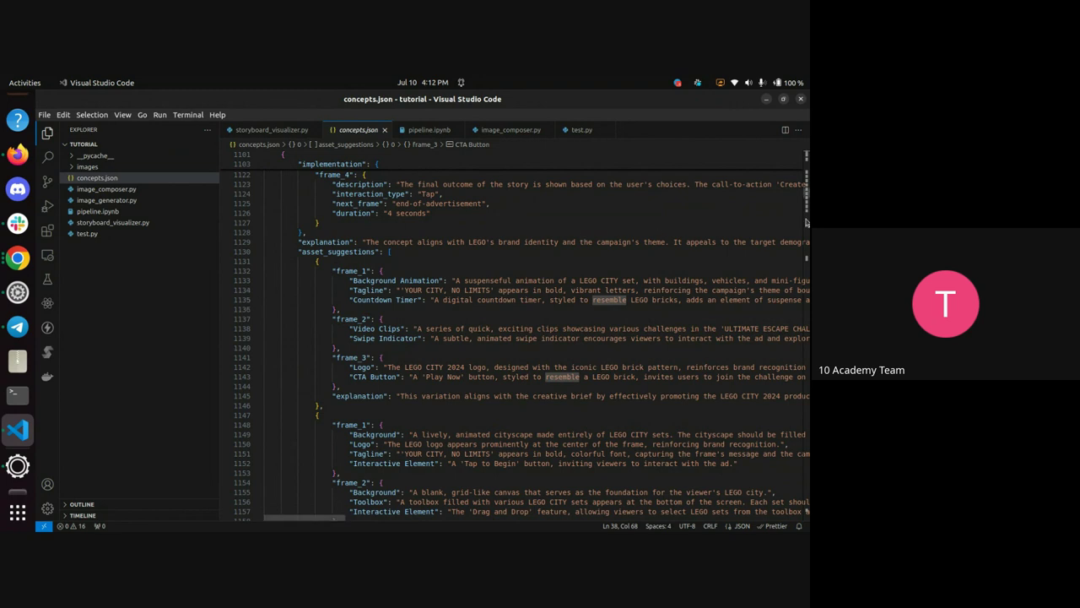
pyautogui.moveTo(808, 240); pyautogui.dragTo(800, 315)
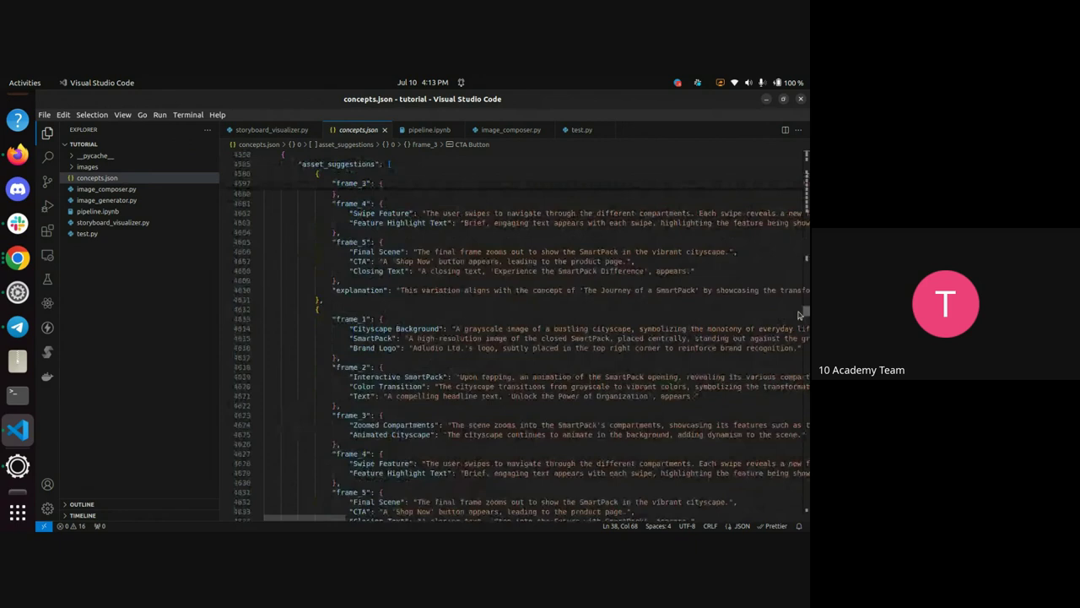
pyautogui.moveTo(799, 314); pyautogui.dragTo(805, 152)
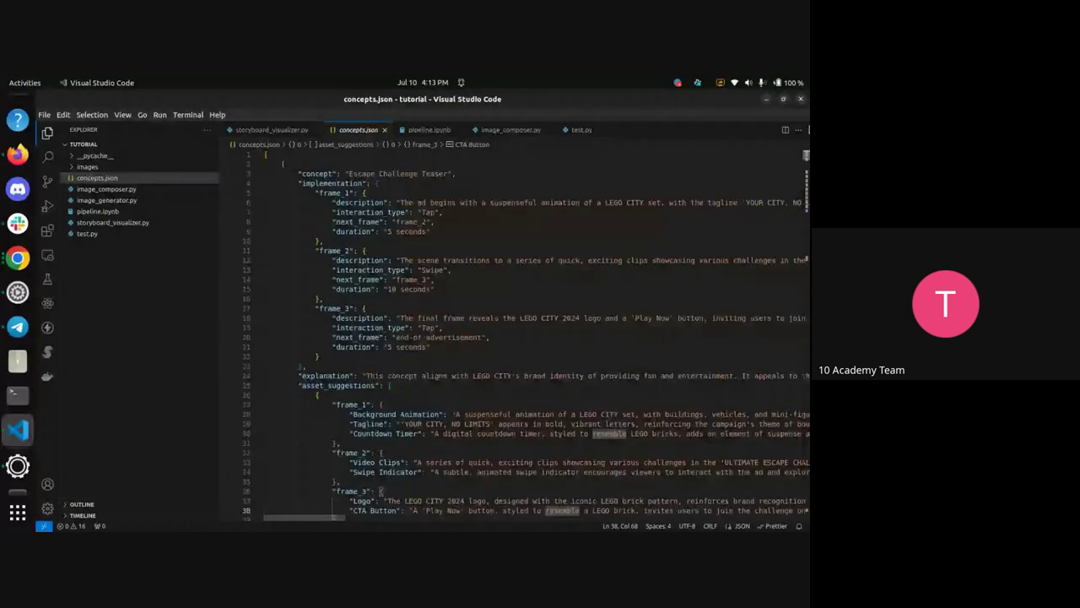
pyautogui.click(106, 200)
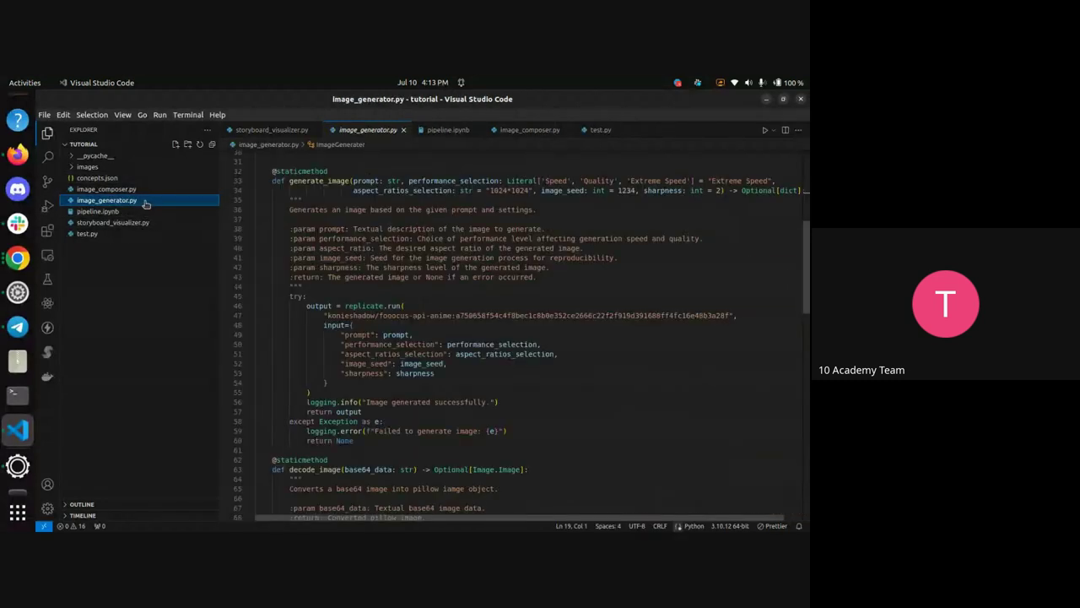
pyautogui.scroll(10, 469, 258)
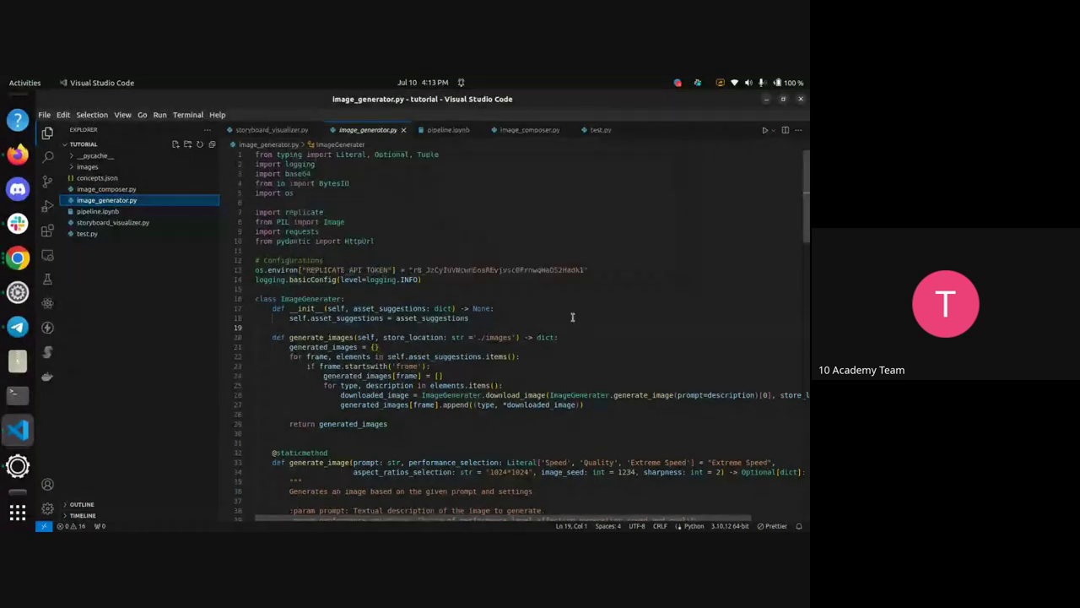
pyautogui.moveTo(807, 180)
pyautogui.mouseDown()
pyautogui.moveTo(786, 247)
pyautogui.moveTo(806, 196)
pyautogui.mouseUp()
pyautogui.scroll(-6, 601, 253)
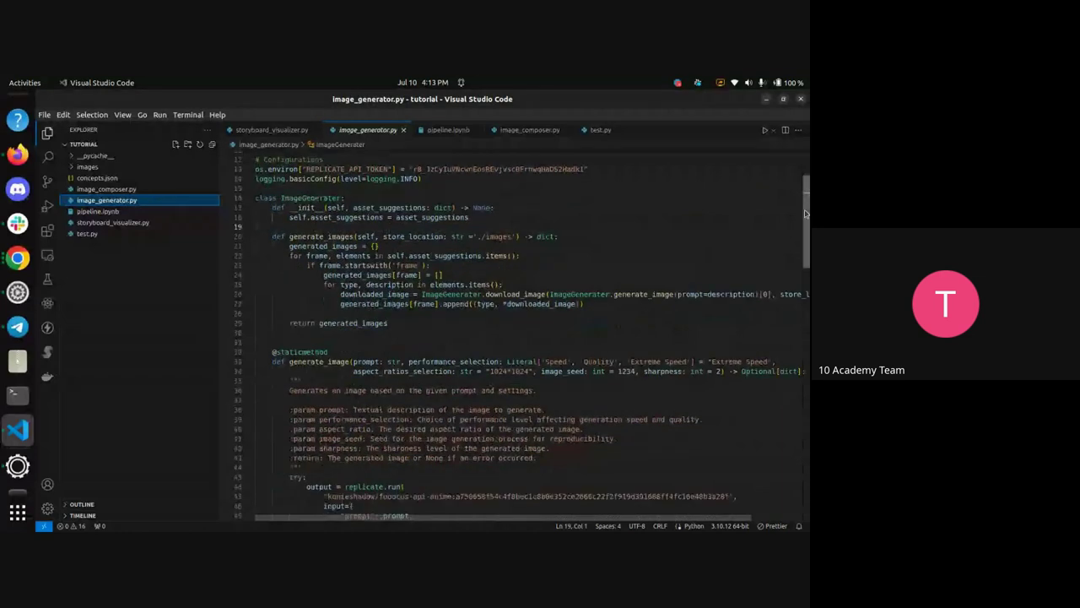
pyautogui.scroll(-6, 601, 253)
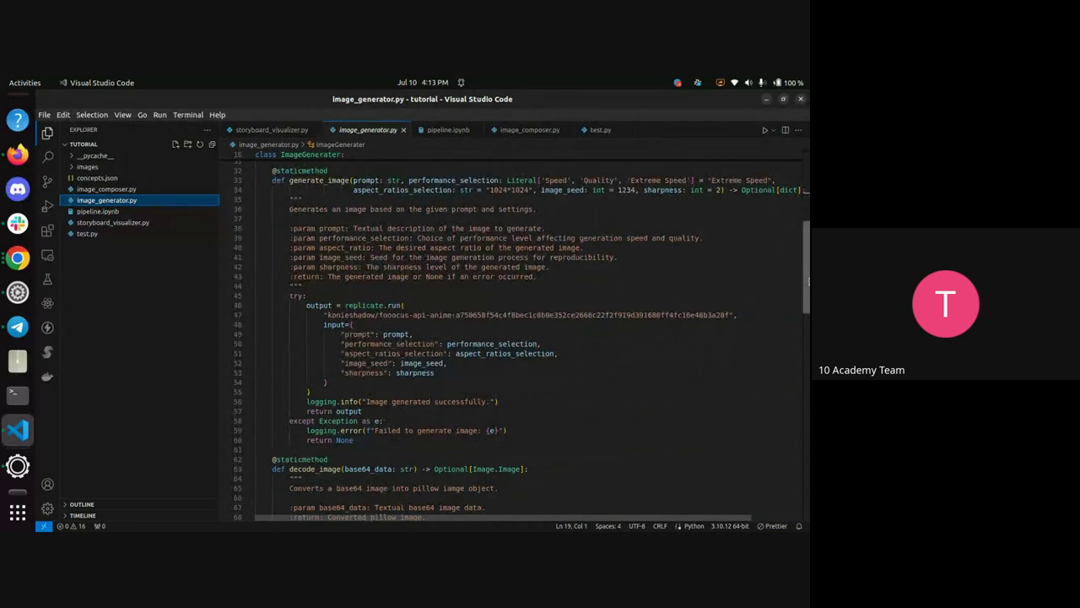
pyautogui.moveTo(806, 278); pyautogui.dragTo(806, 240)
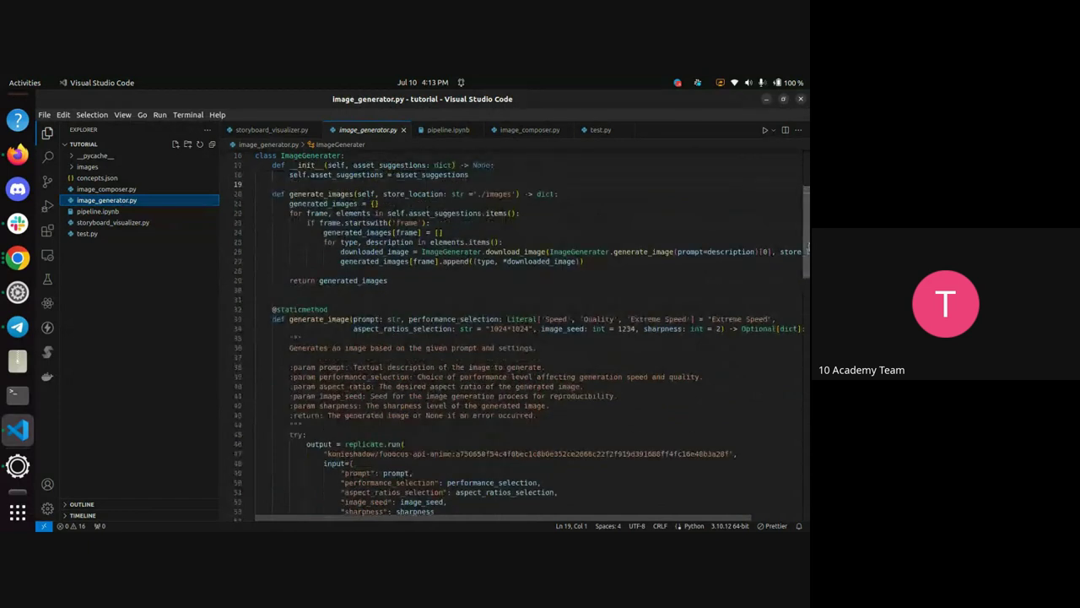
pyautogui.moveTo(806, 245)
pyautogui.mouseDown()
pyautogui.moveTo(796, 297)
pyautogui.moveTo(806, 346)
pyautogui.moveTo(806, 249)
pyautogui.mouseUp()
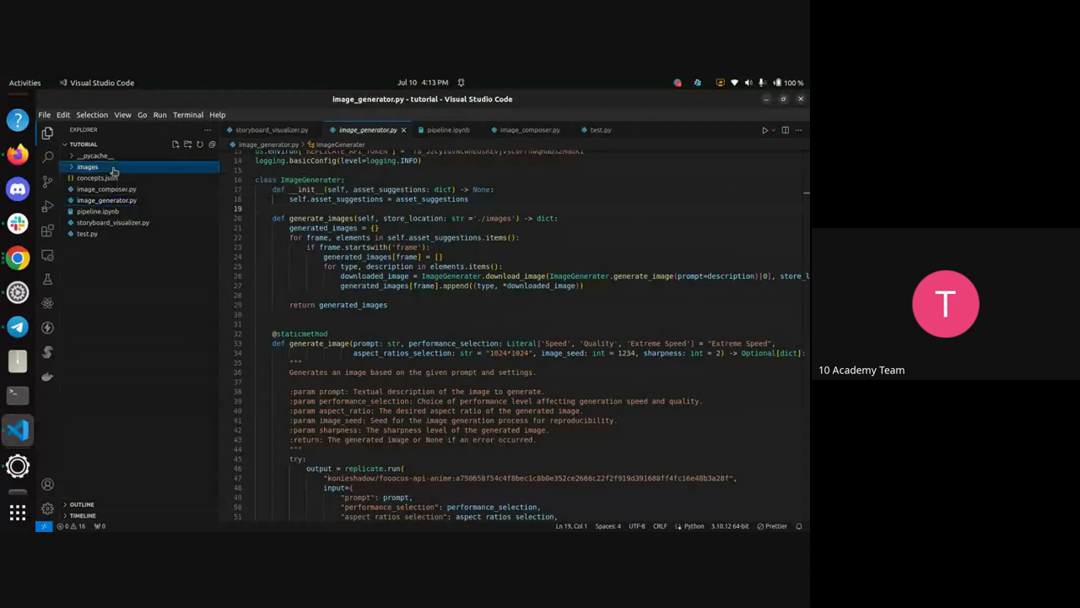
# Peek at the generated PNGs in the images folder, revisit concepts.json, then show image_composer.py
pyautogui.click(88, 166)
pyautogui.click(105, 169)
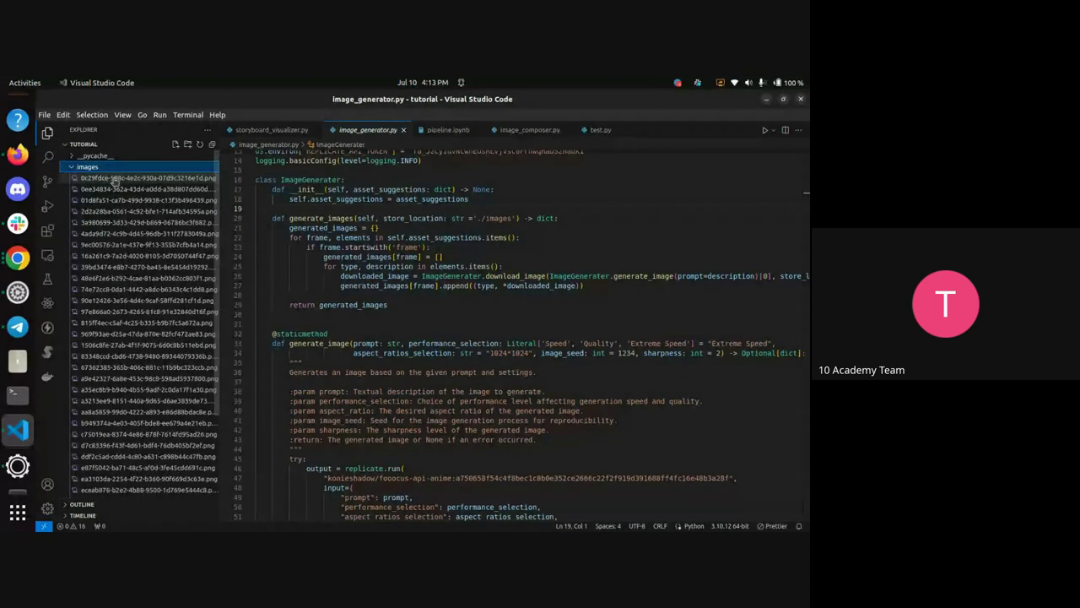
pyautogui.click(88, 167)
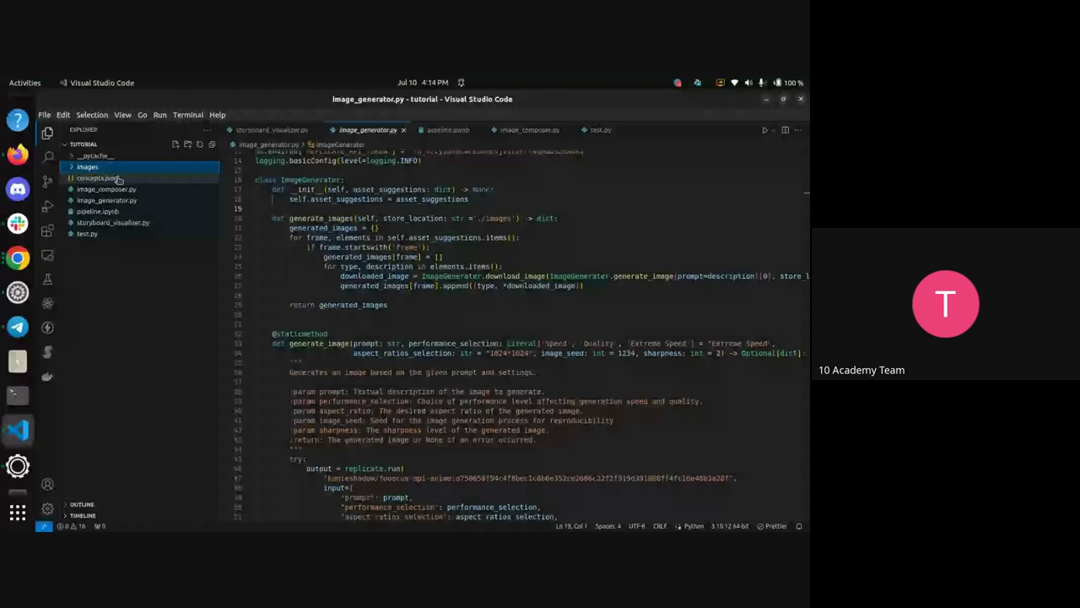
pyautogui.click(118, 179)
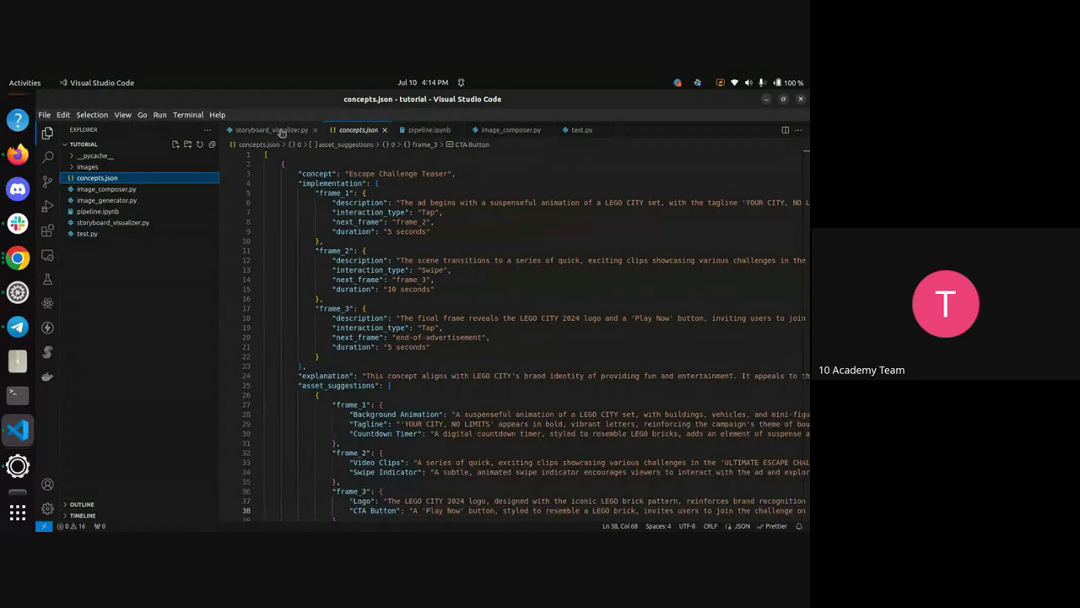
pyautogui.click(510, 129)
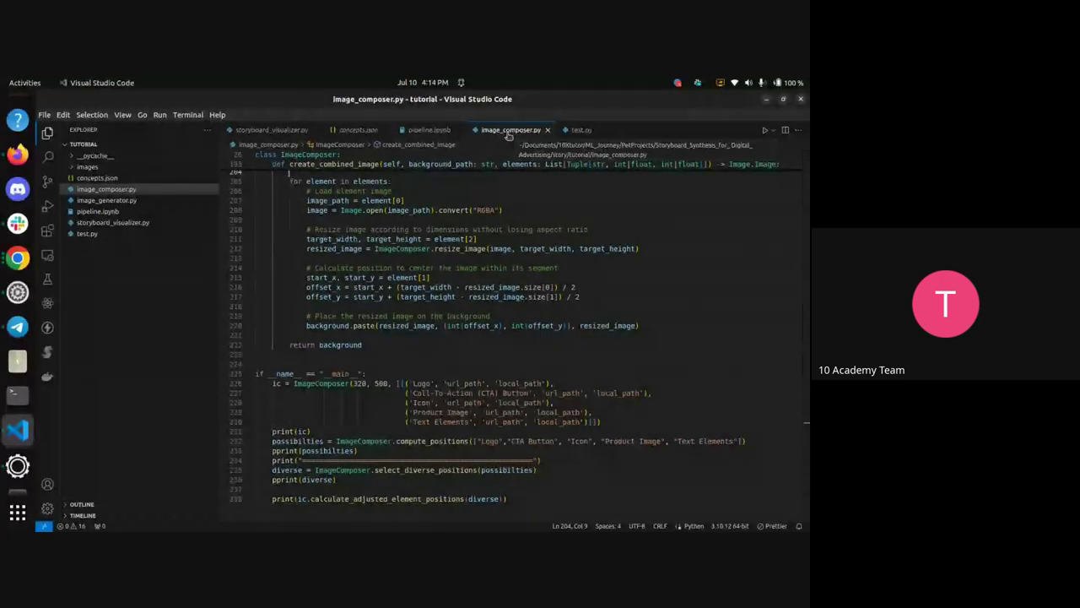
# Show image_generator.py to review ImageGenerator's decode_image and download_image methods
pyautogui.click(106, 200)
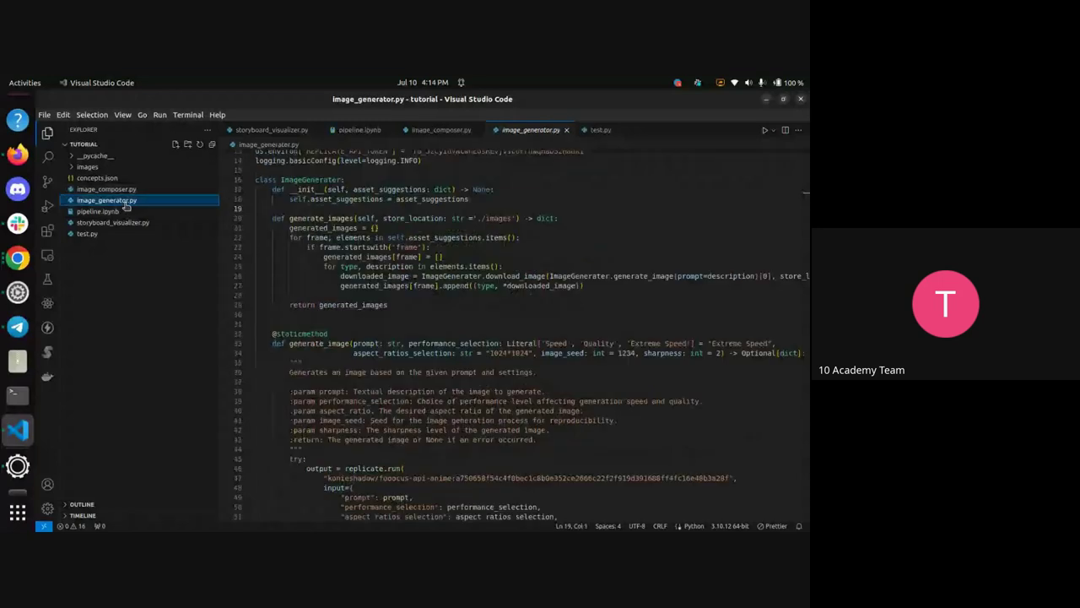
pyautogui.scroll(-5, 785, 277)
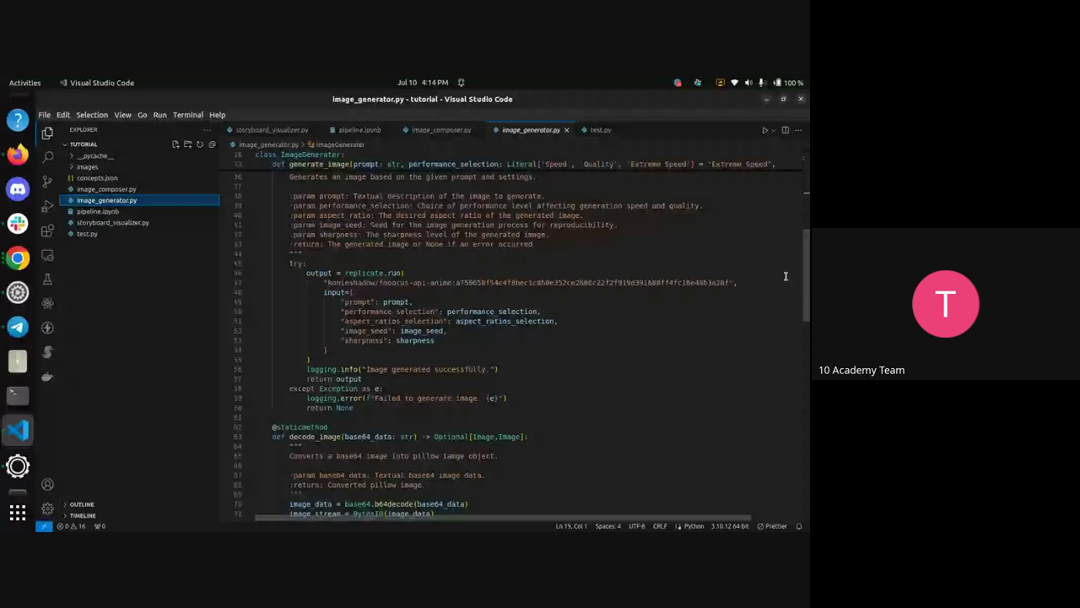
pyautogui.moveTo(506, 321)
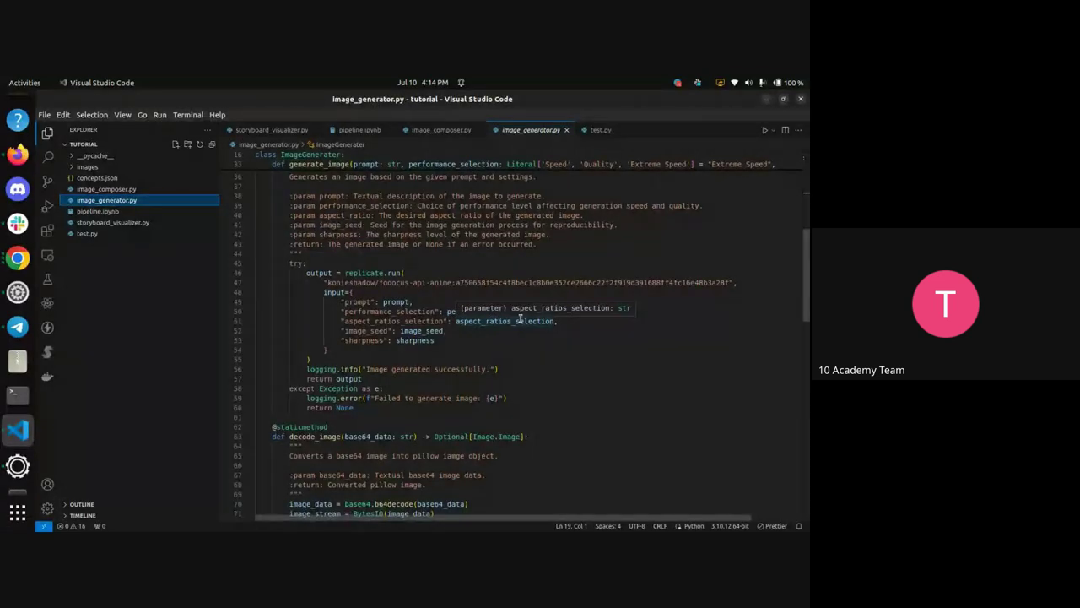
pyautogui.scroll(8, 519, 319)
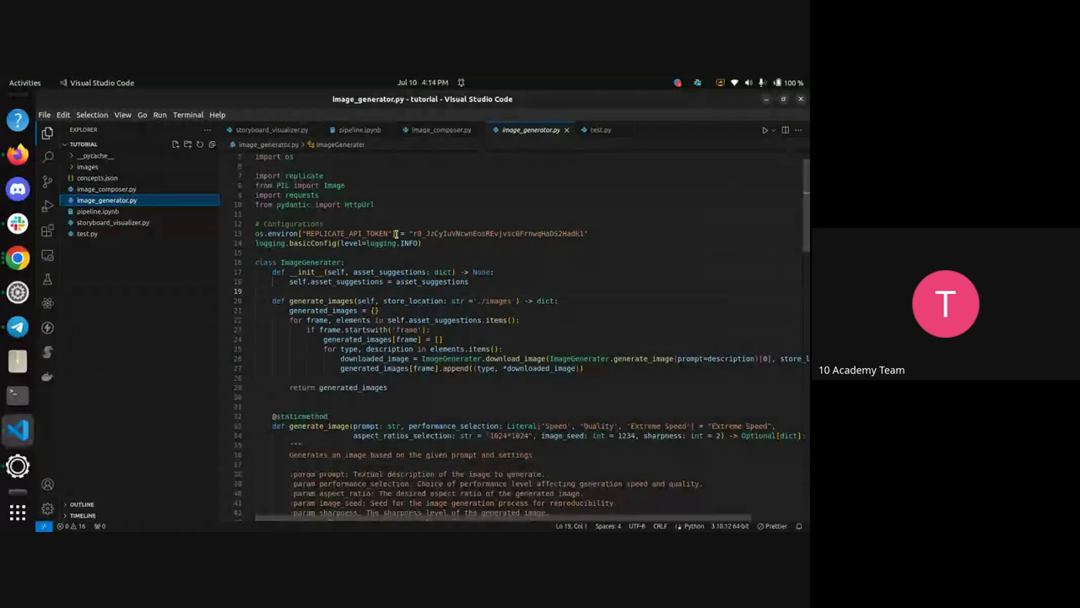
pyautogui.scroll(-5, 791, 306)
pyautogui.scroll(-5, 791, 307)
pyautogui.scroll(-3, 790, 307)
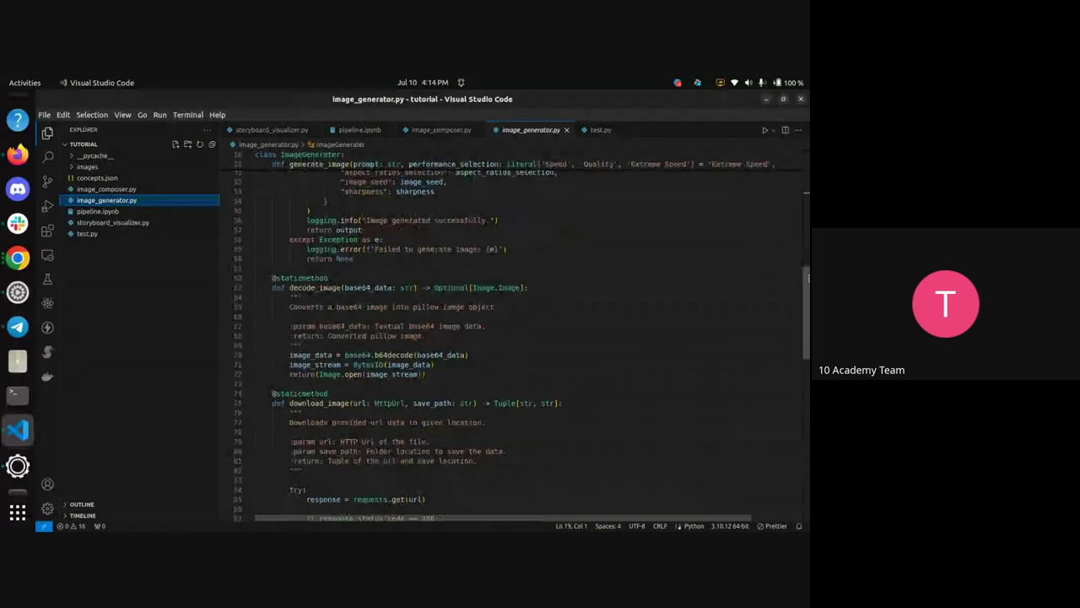
pyautogui.scroll(-4, 791, 307)
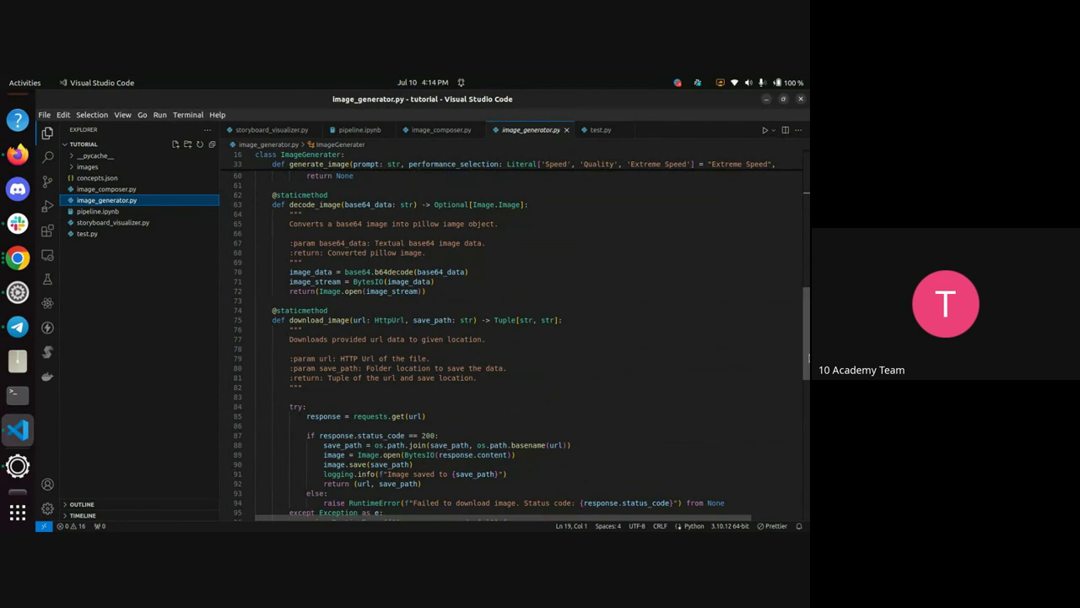
pyautogui.moveTo(806, 338); pyautogui.dragTo(798, 389)
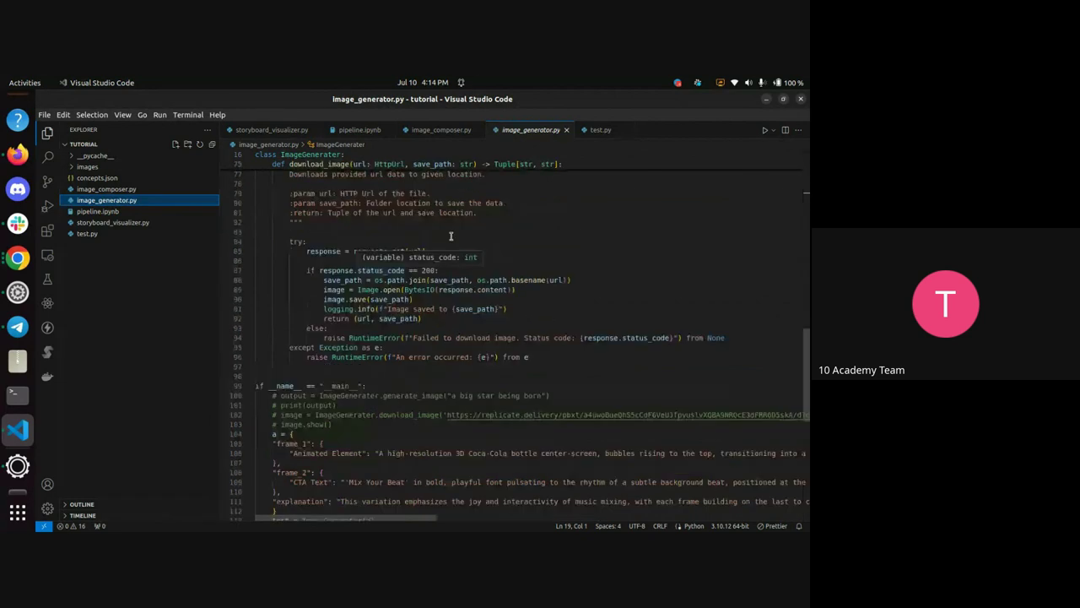
pyautogui.moveTo(798, 389); pyautogui.dragTo(806, 194)
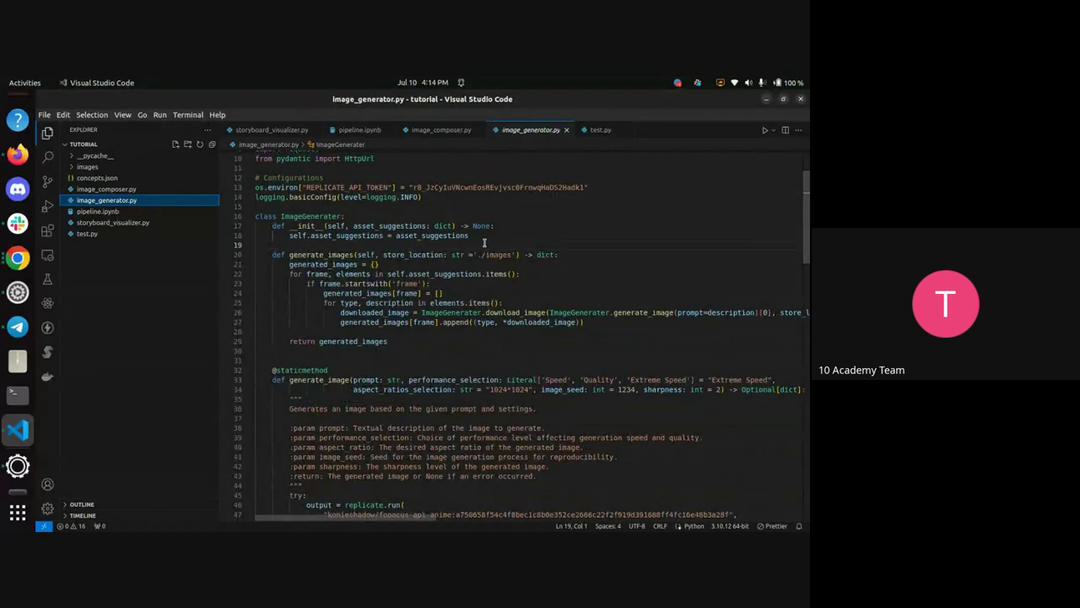
pyautogui.moveTo(806, 211); pyautogui.dragTo(776, 397)
pyautogui.scroll(-3, 776, 396)
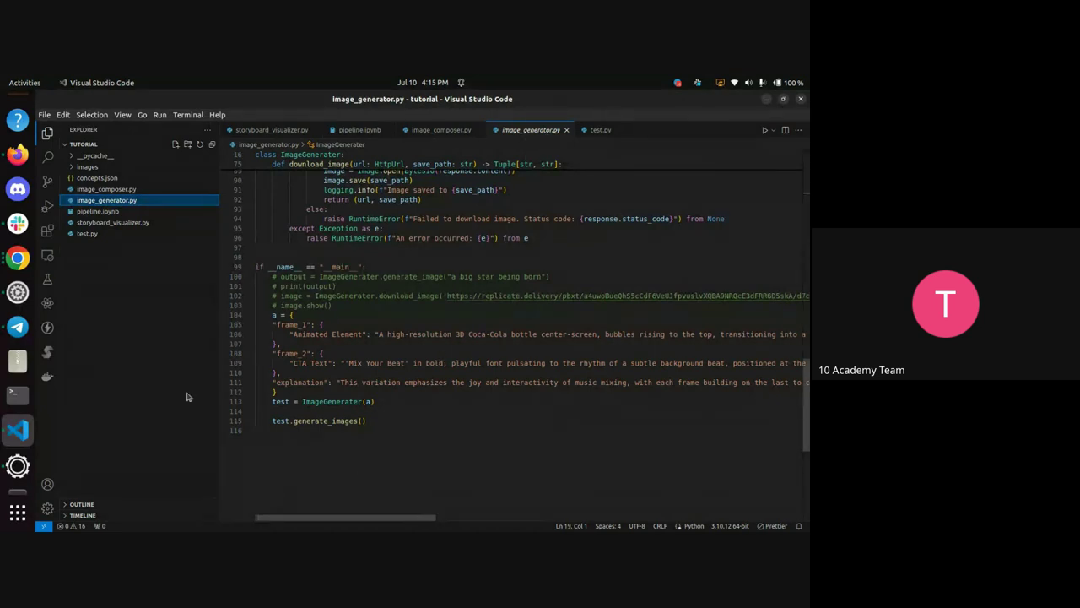
pyautogui.moveTo(807, 418); pyautogui.dragTo(808, 180)
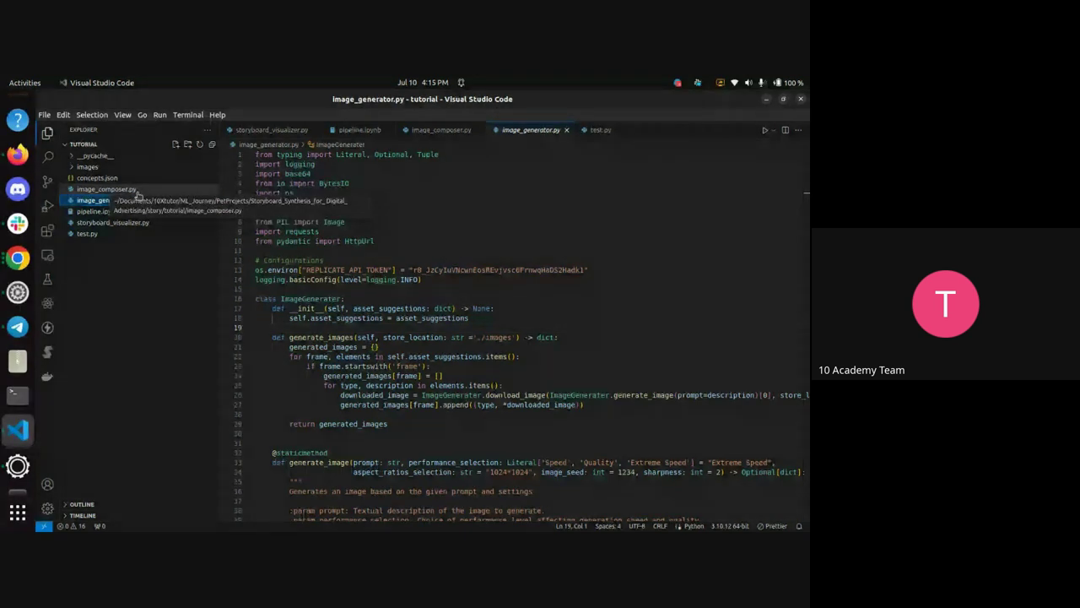
# Show image_composer.py with its imports, positioning maps and ImageComposer constructor
pyautogui.click(106, 189)
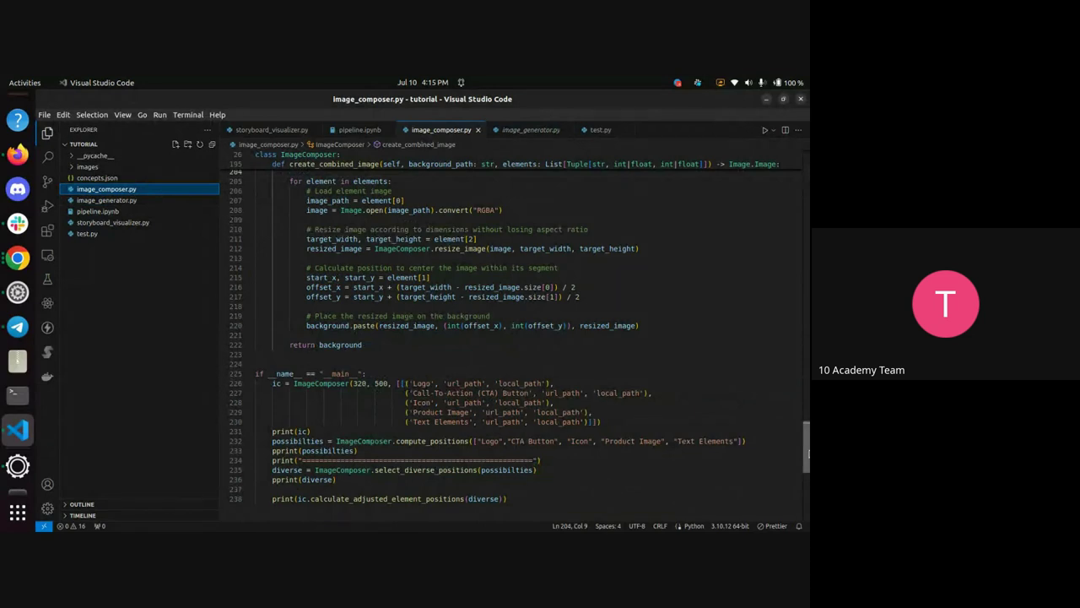
pyautogui.moveTo(806, 451); pyautogui.dragTo(806, 150)
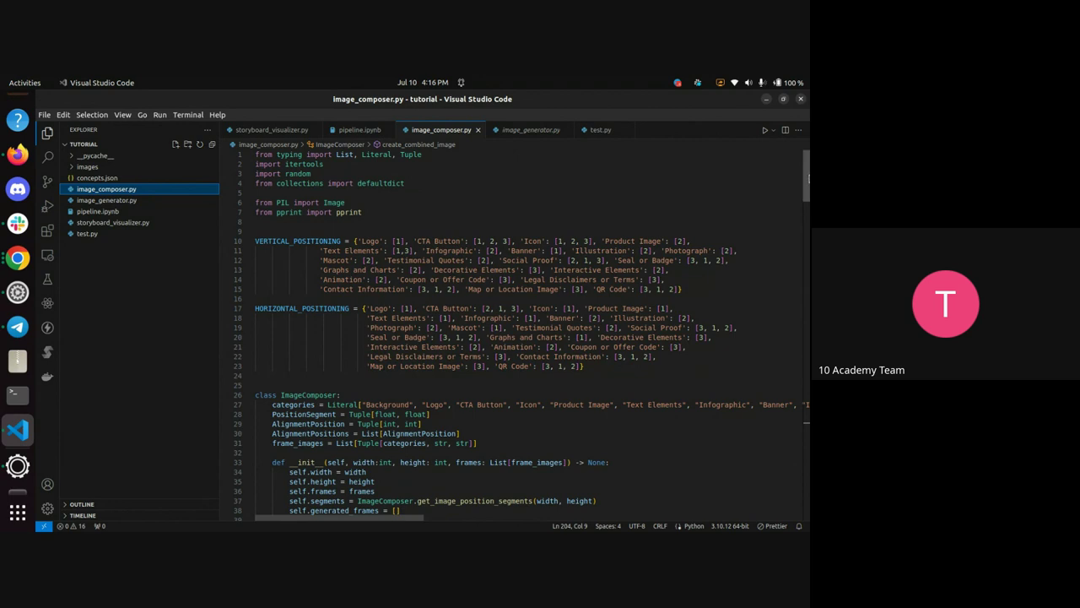
pyautogui.scroll(-2, 806, 184)
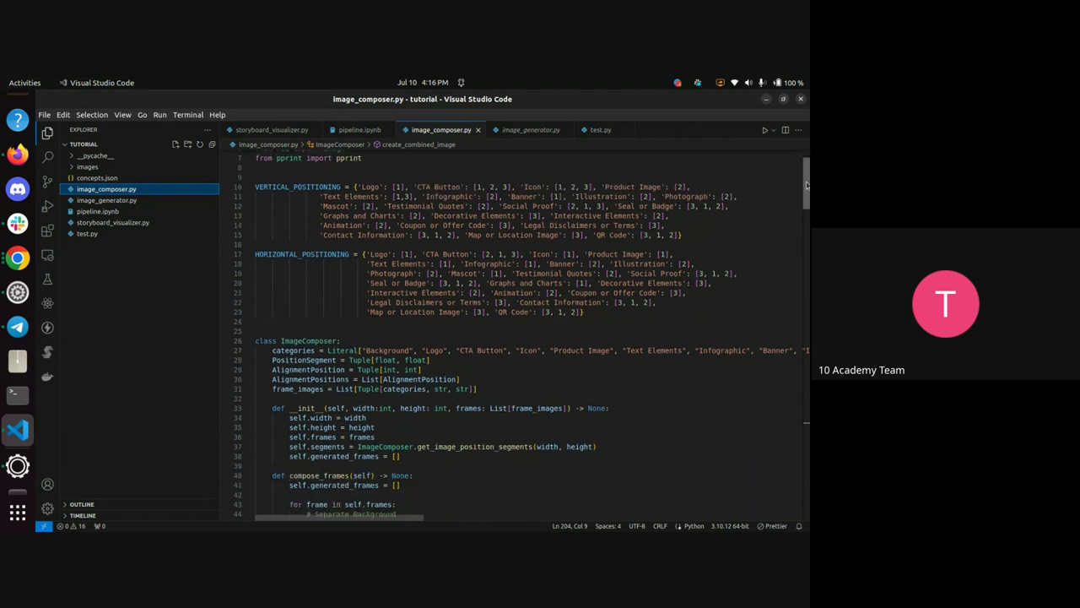
pyautogui.scroll(-1, 308, 239)
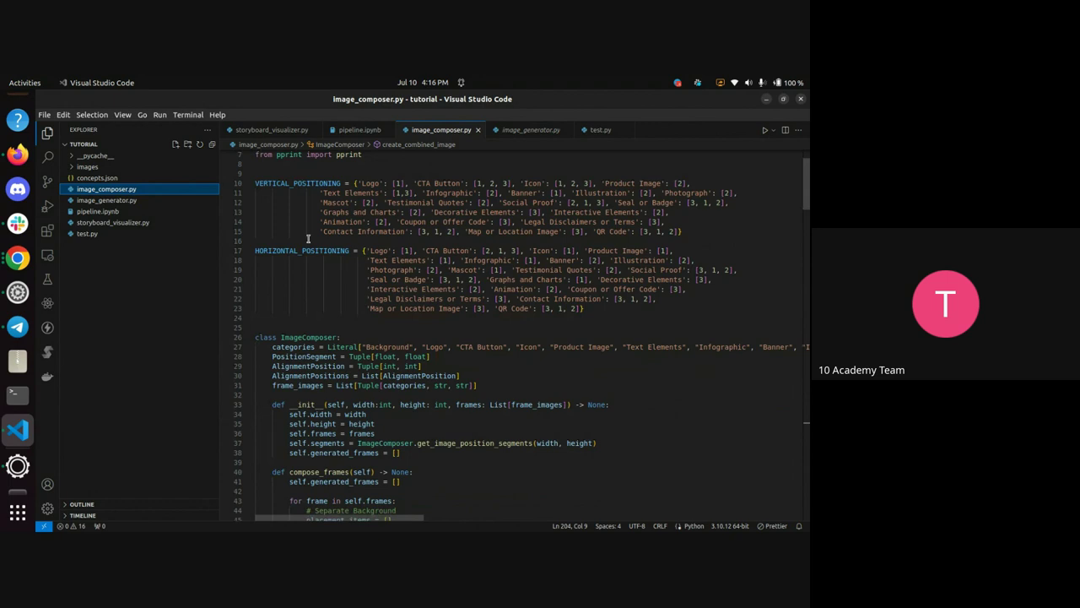
pyautogui.scroll(-5, 506, 337)
pyautogui.scroll(5, 506, 337)
pyautogui.scroll(-5, 800, 209)
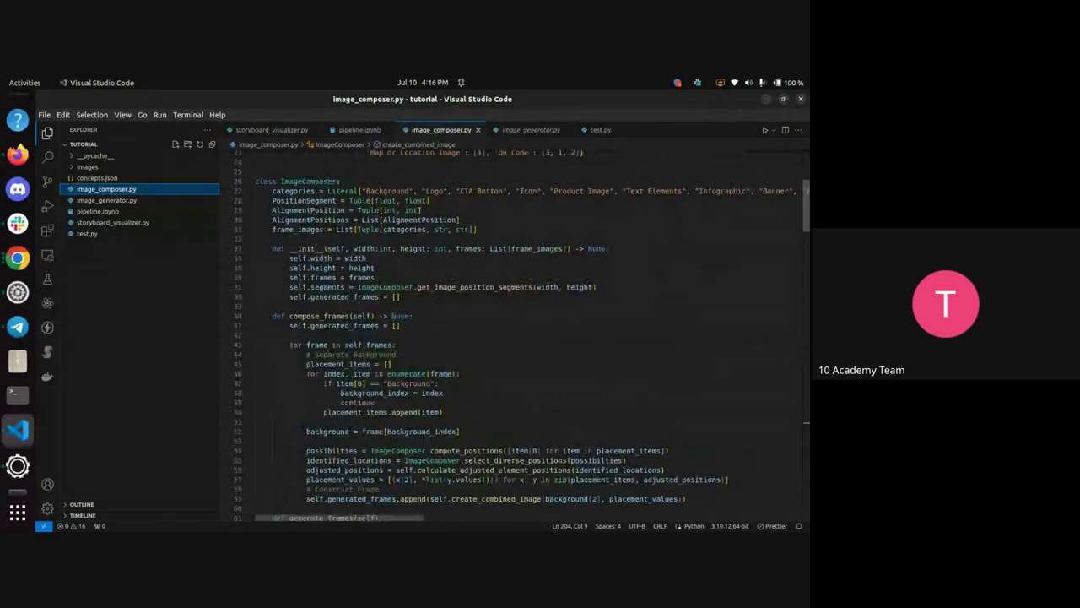
pyautogui.scroll(-15, 776, 298)
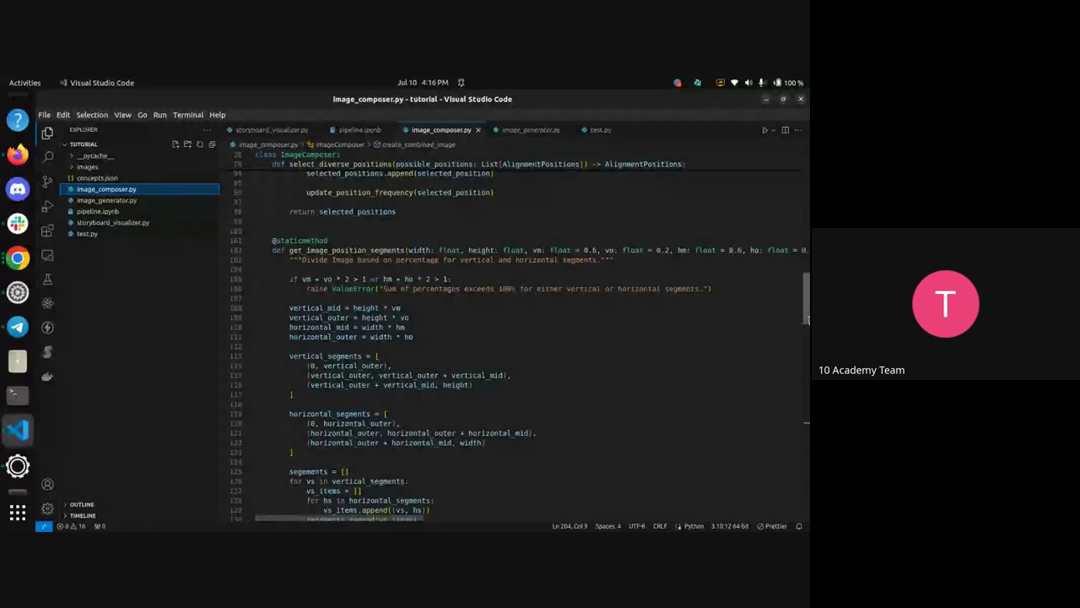
pyautogui.scroll(-8, 793, 346)
pyautogui.scroll(-10, 794, 358)
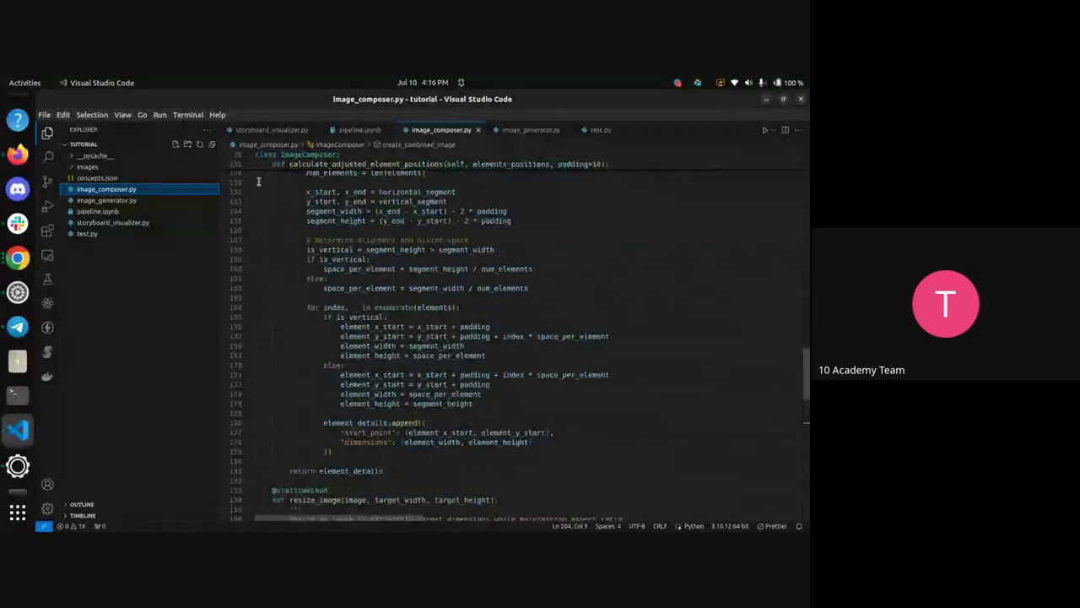
pyautogui.moveTo(358, 269)
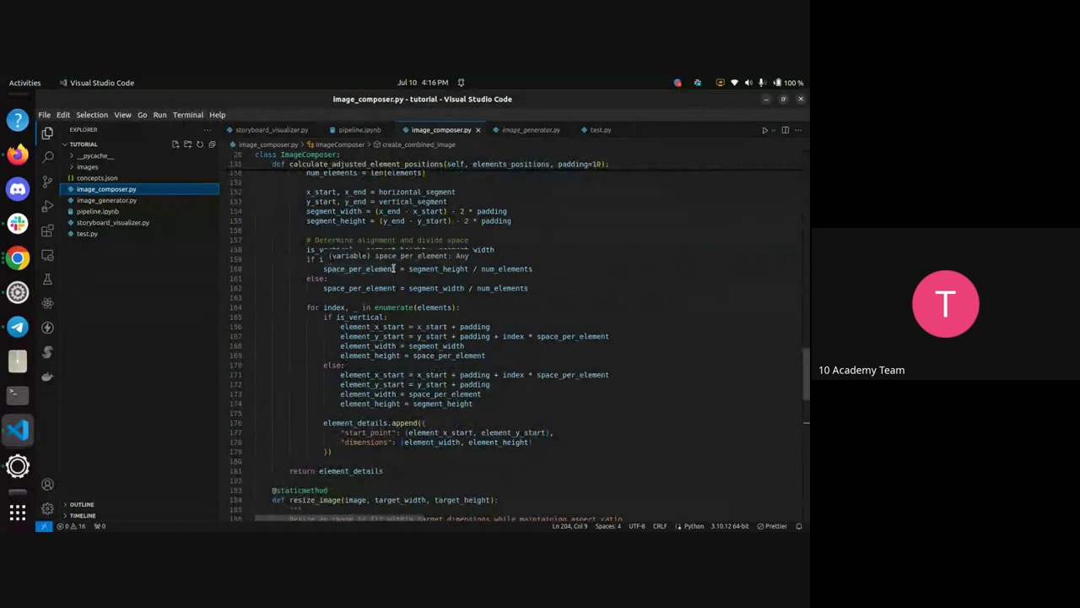
pyautogui.moveTo(804, 372); pyautogui.dragTo(796, 436)
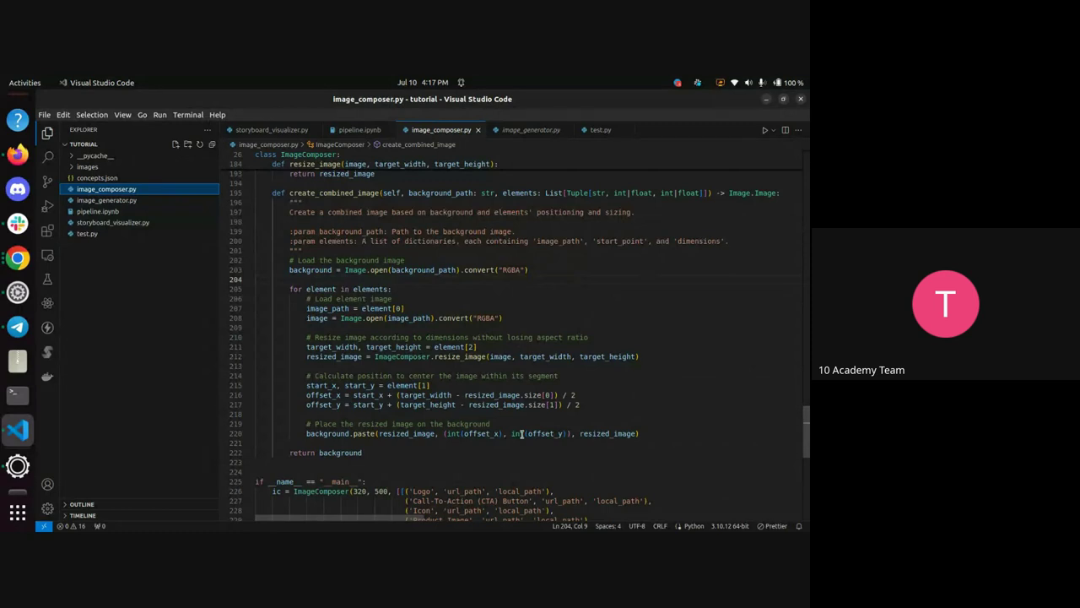
pyautogui.moveTo(806, 426)
pyautogui.mouseDown()
pyautogui.moveTo(806, 411)
pyautogui.moveTo(801, 450)
pyautogui.mouseUp()
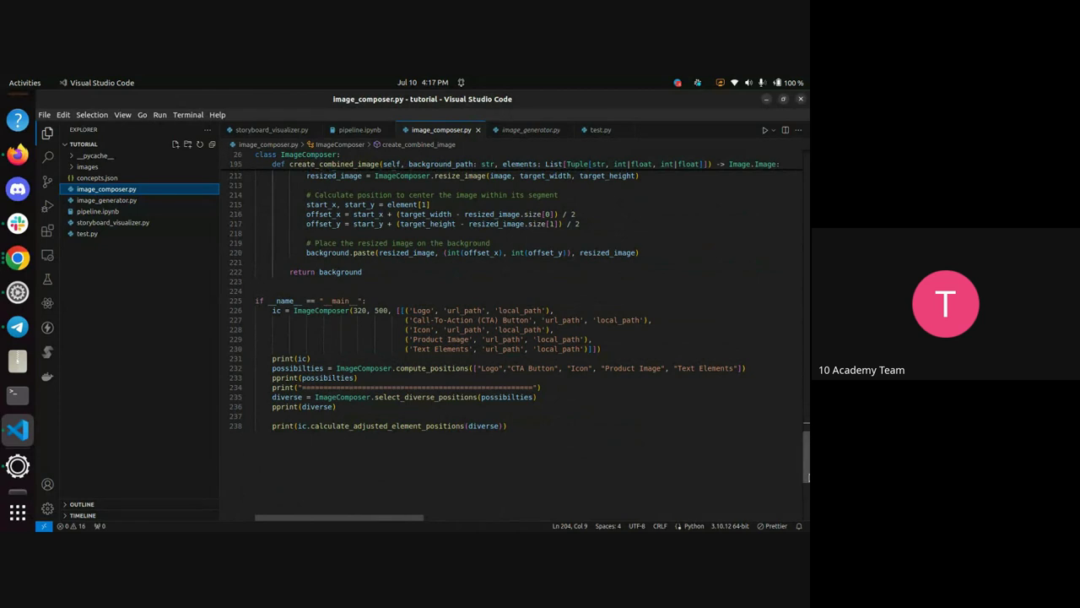
pyautogui.moveTo(806, 462); pyautogui.dragTo(806, 241)
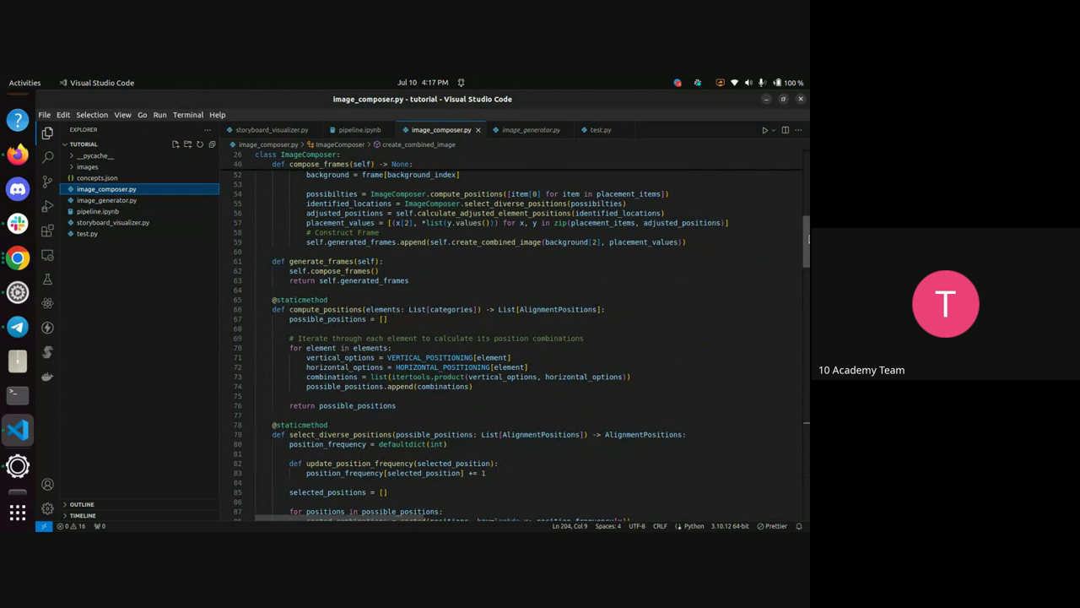
pyautogui.moveTo(806, 241); pyautogui.dragTo(778, 338)
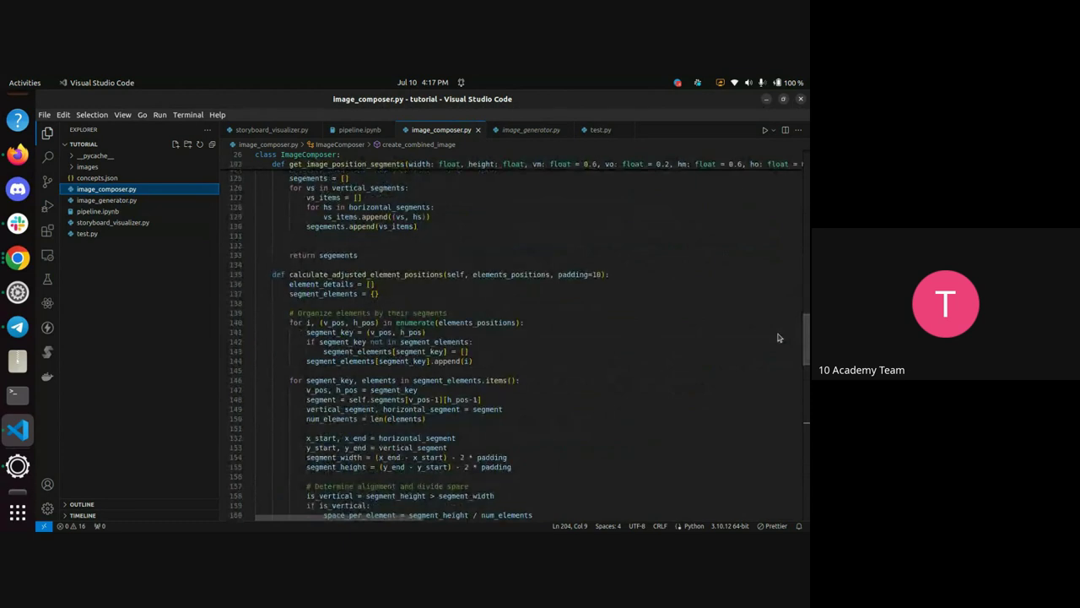
pyautogui.moveTo(804, 342); pyautogui.dragTo(781, 460)
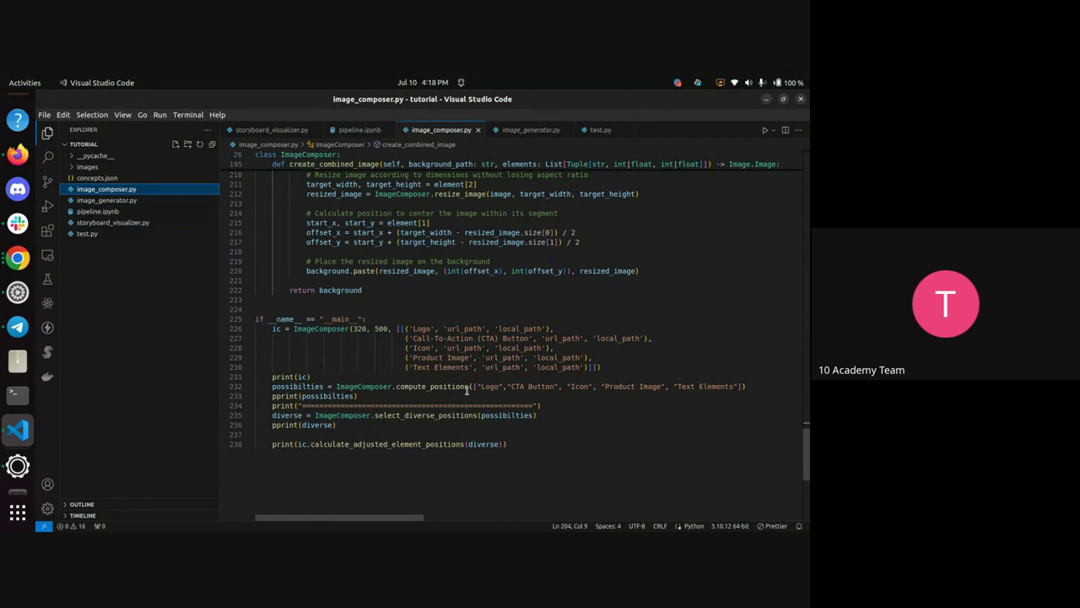
pyautogui.moveTo(806, 456); pyautogui.dragTo(808, 390)
pyautogui.scroll(1, 507, 380)
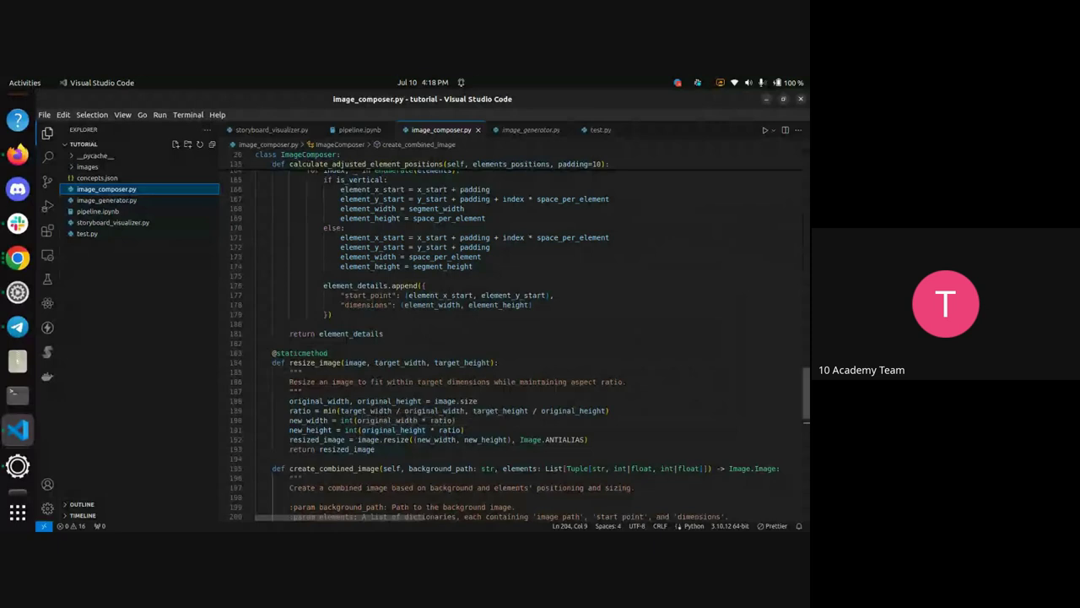
pyautogui.moveTo(807, 393); pyautogui.dragTo(808, 228)
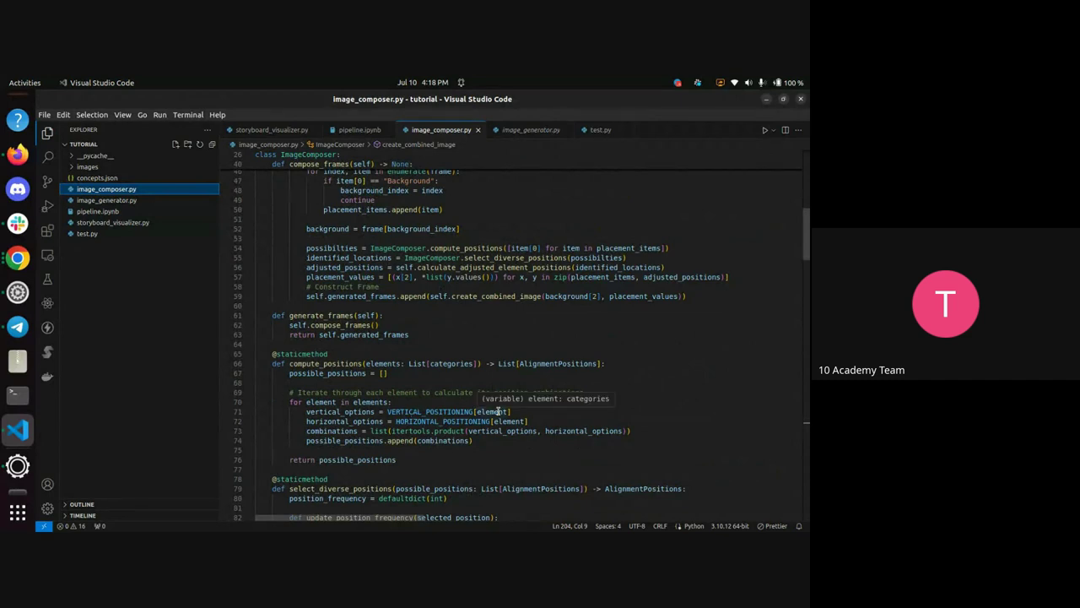
pyautogui.moveTo(806, 245); pyautogui.dragTo(806, 160)
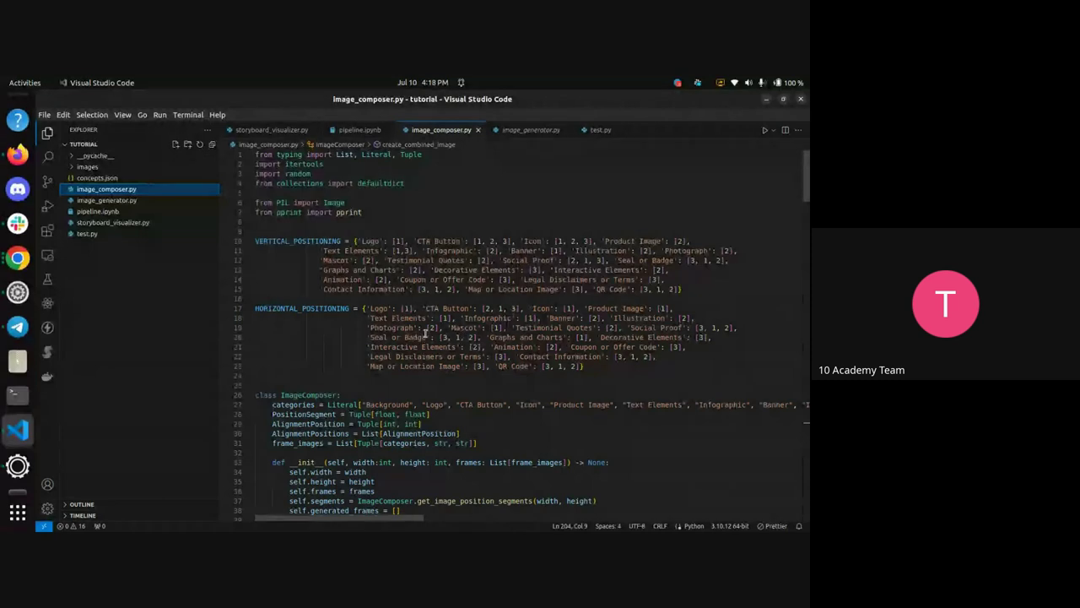
pyautogui.click(669, 309)
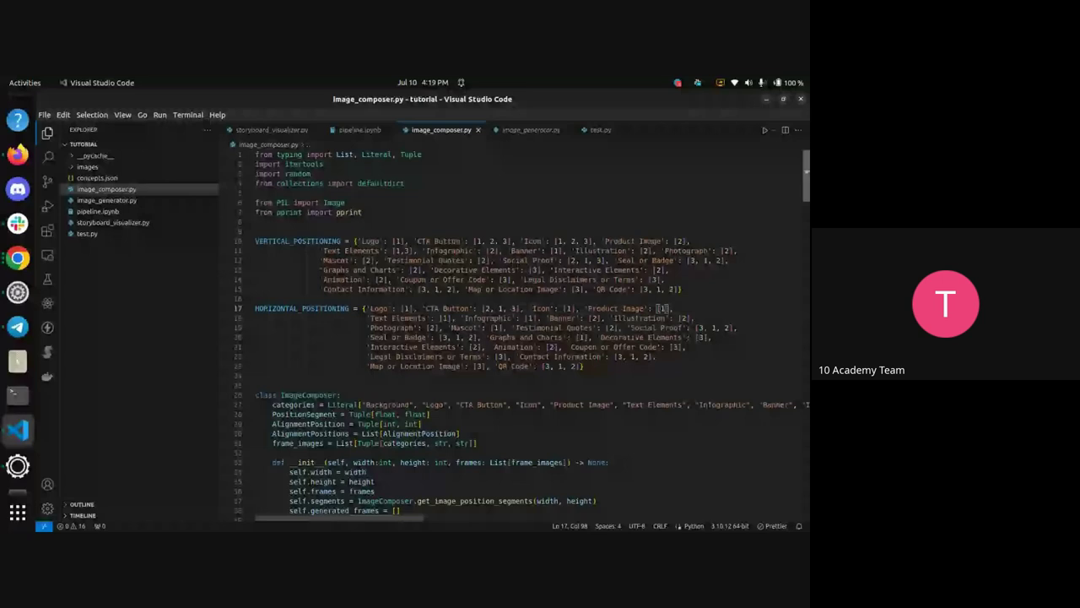
pyautogui.scroll(-5, 506, 337)
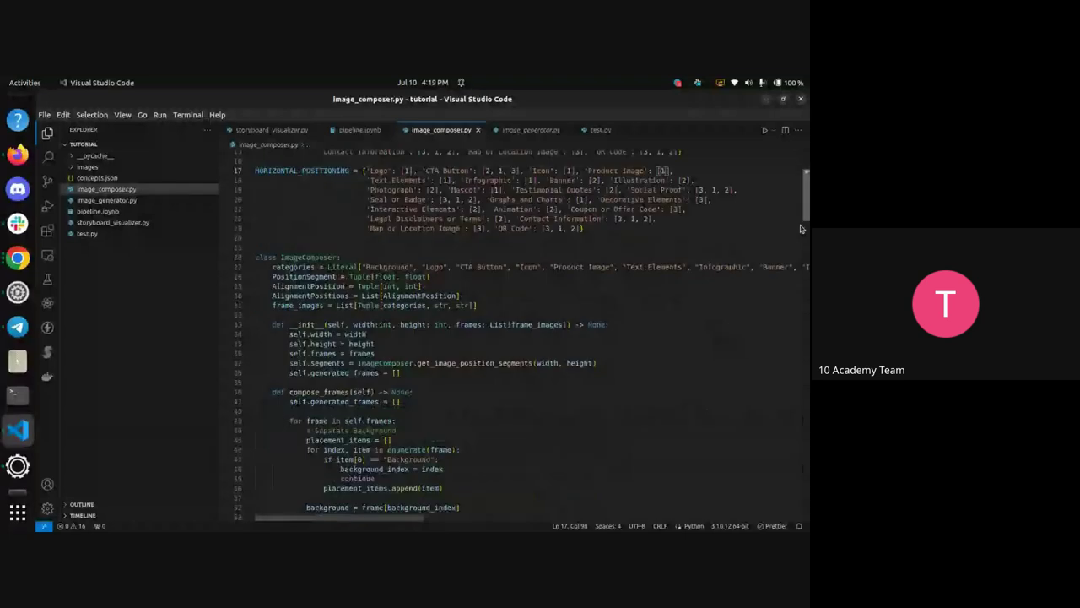
pyautogui.moveTo(805, 228); pyautogui.dragTo(786, 347)
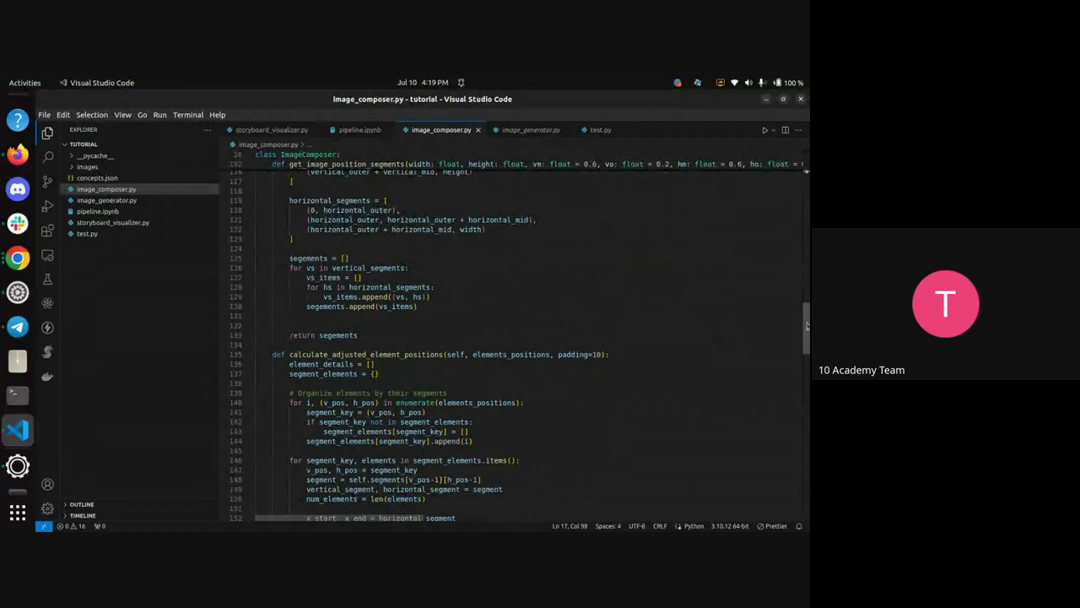
pyautogui.moveTo(806, 325); pyautogui.dragTo(802, 404)
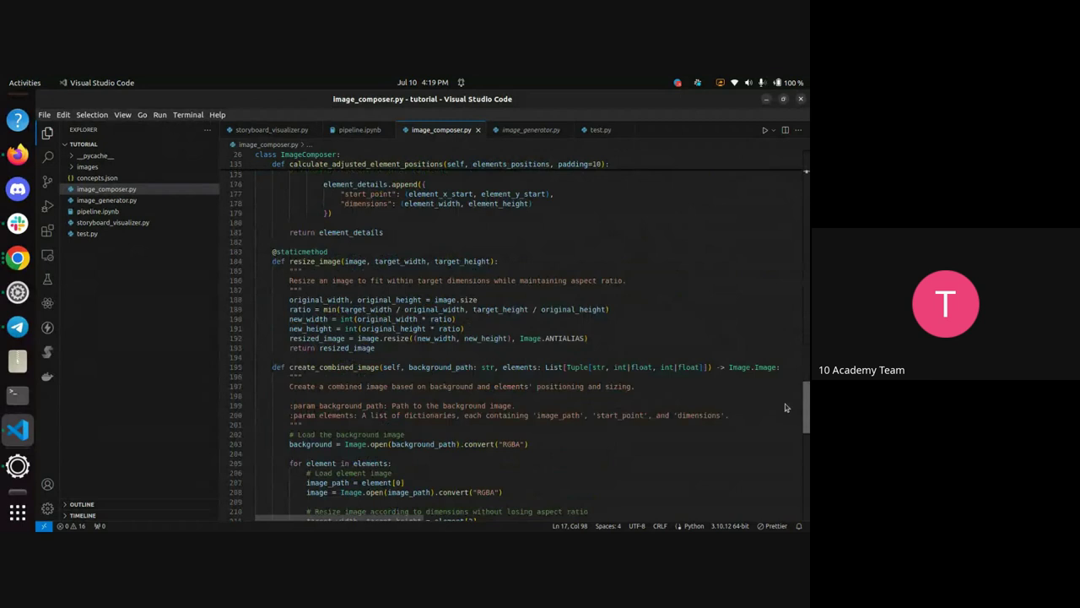
pyautogui.scroll(-4, 785, 408)
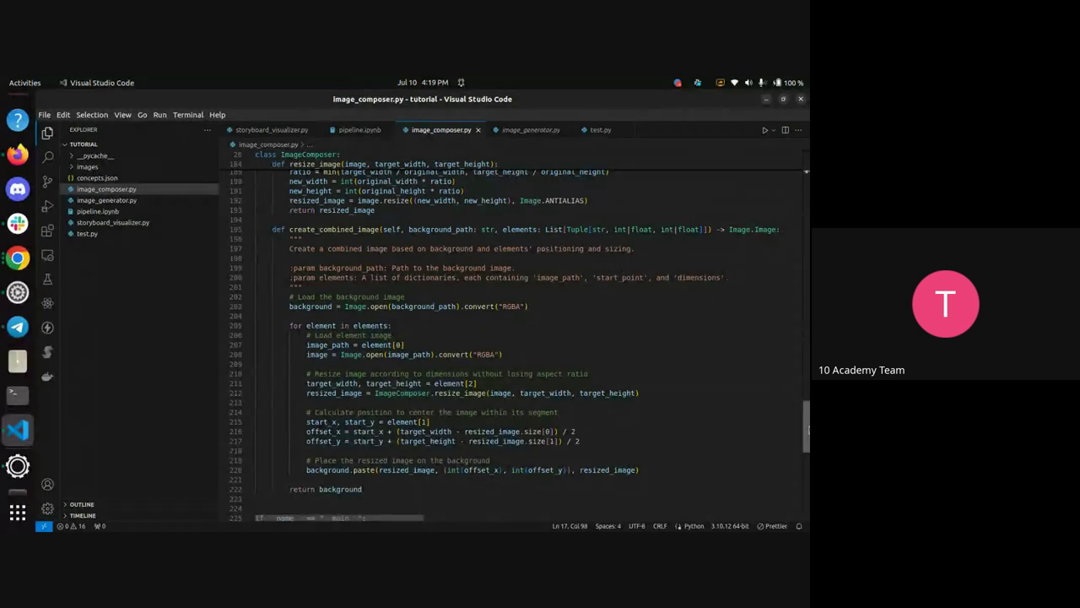
pyautogui.moveTo(806, 422); pyautogui.dragTo(806, 444)
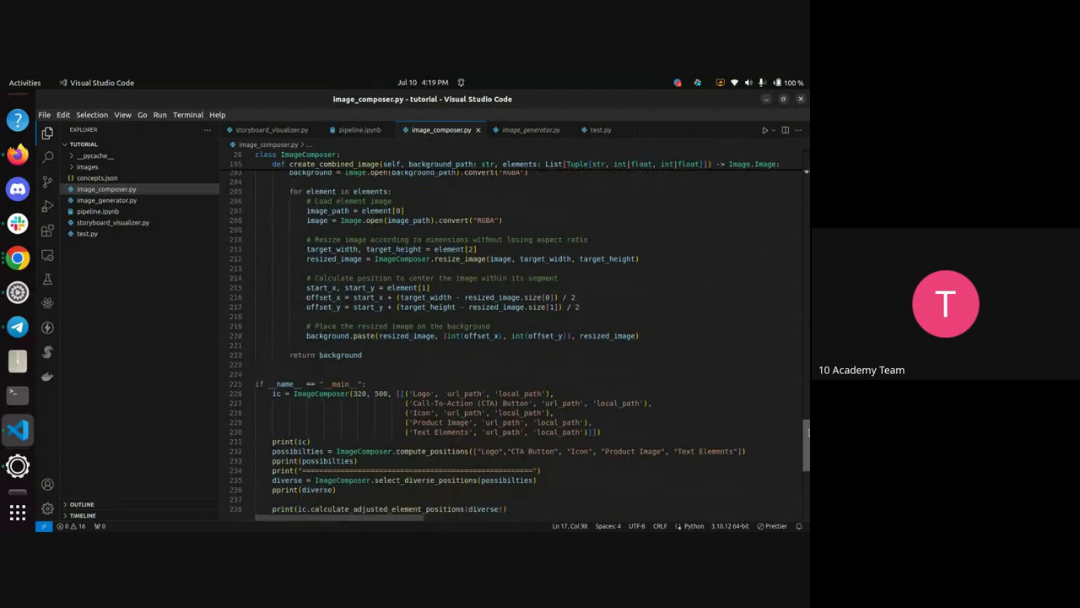
pyautogui.moveTo(806, 430); pyautogui.dragTo(806, 337)
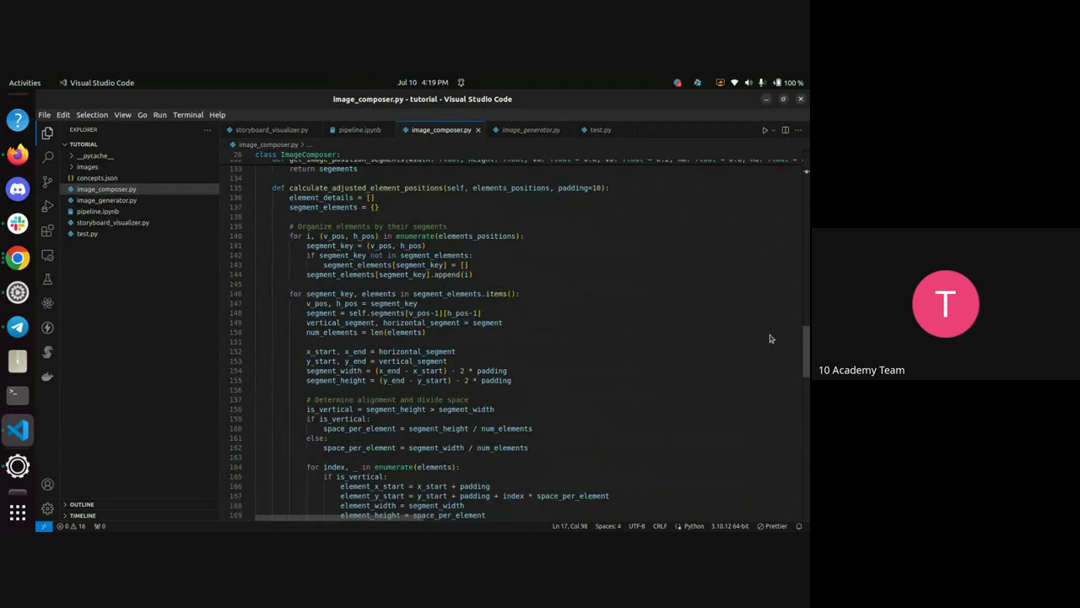
pyautogui.scroll(15, 590, 338)
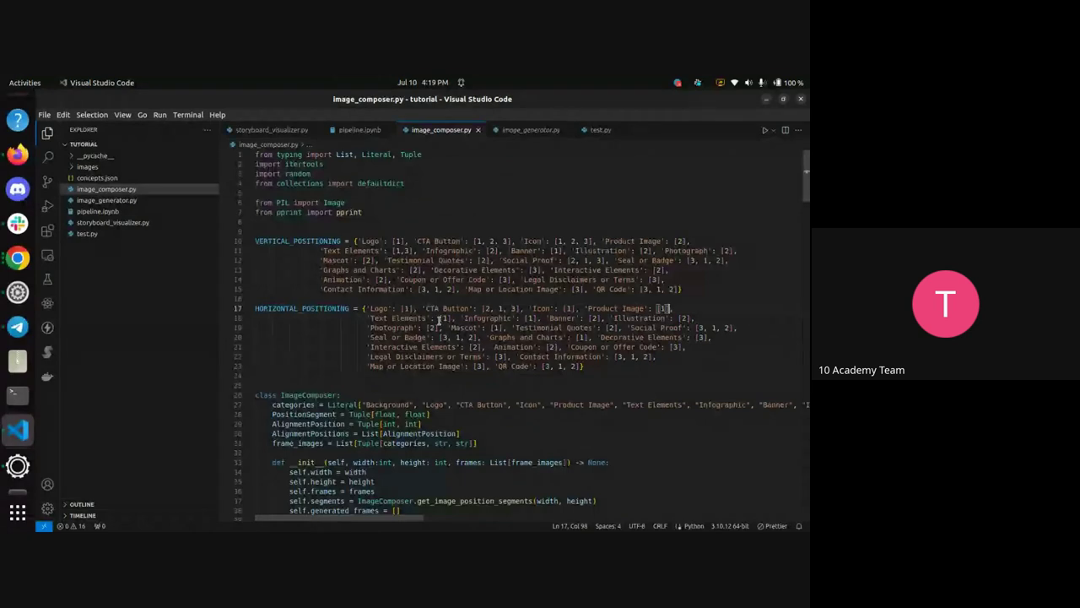
pyautogui.moveTo(113, 222)
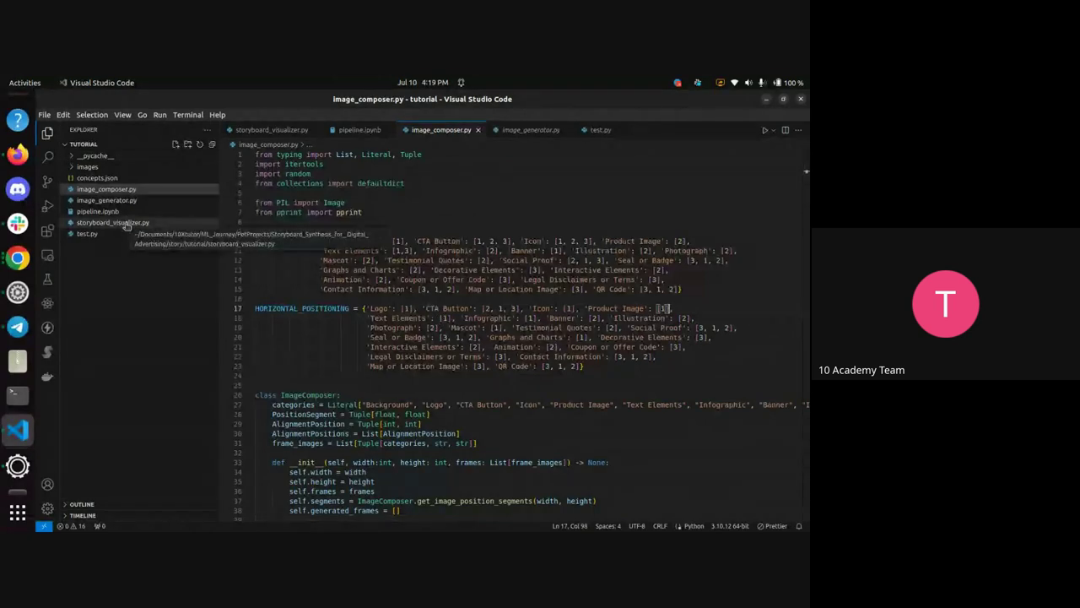
# Show storyboard_visualizer.py to present StoryBoard's combine_images_horizontally and its main block
pyautogui.click(127, 222)
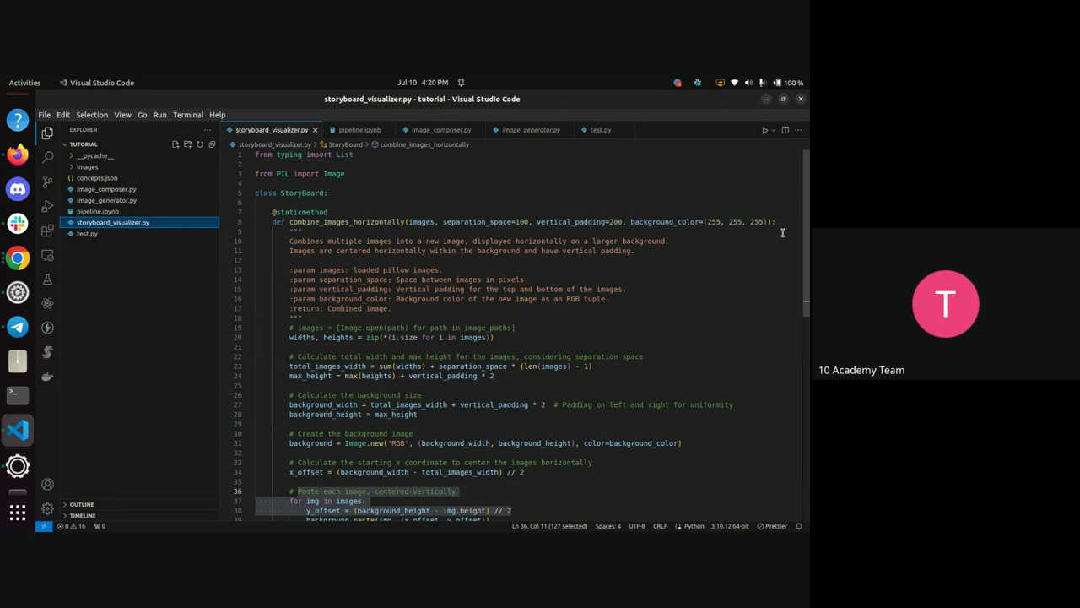
pyautogui.scroll(-1, 782, 233)
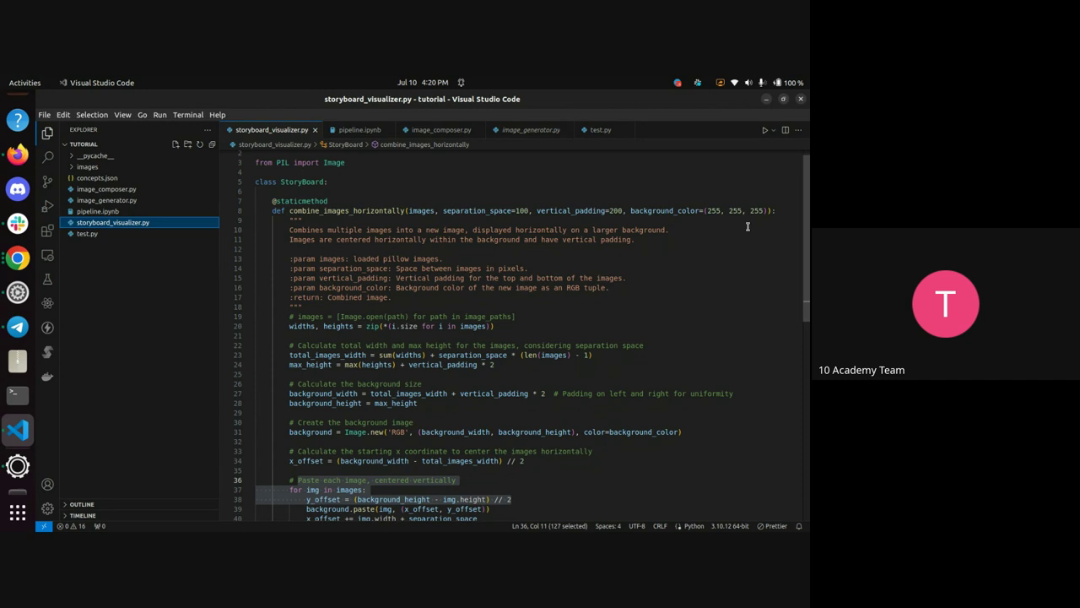
pyautogui.scroll(-2, 745, 226)
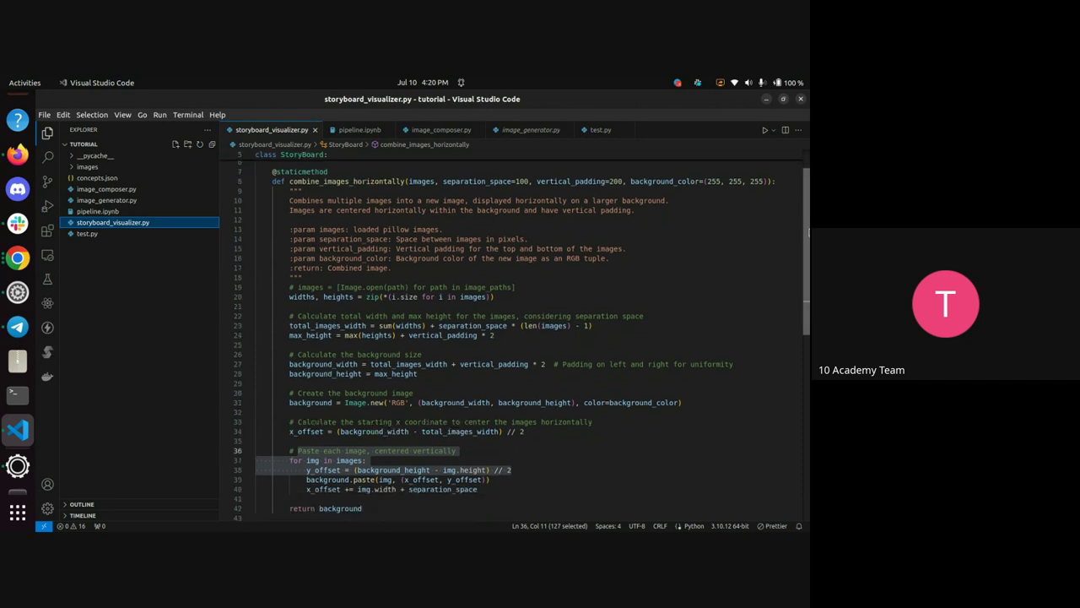
pyautogui.scroll(-1, 759, 253)
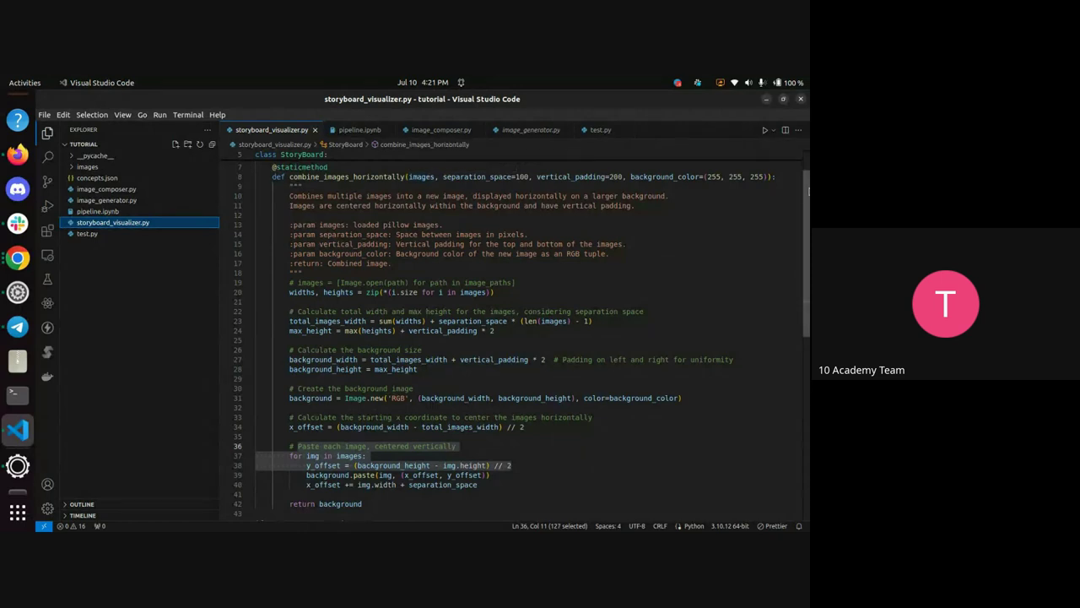
pyautogui.scroll(-2, 806, 279)
pyautogui.scroll(-1, 806, 283)
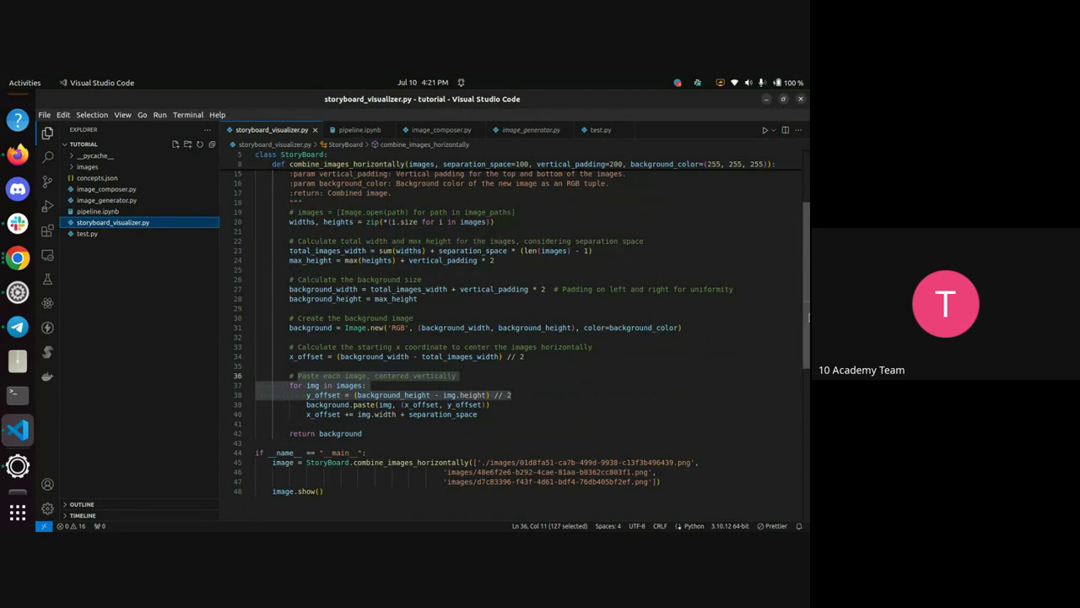
pyautogui.scroll(2, 806, 312)
pyautogui.scroll(2, 806, 286)
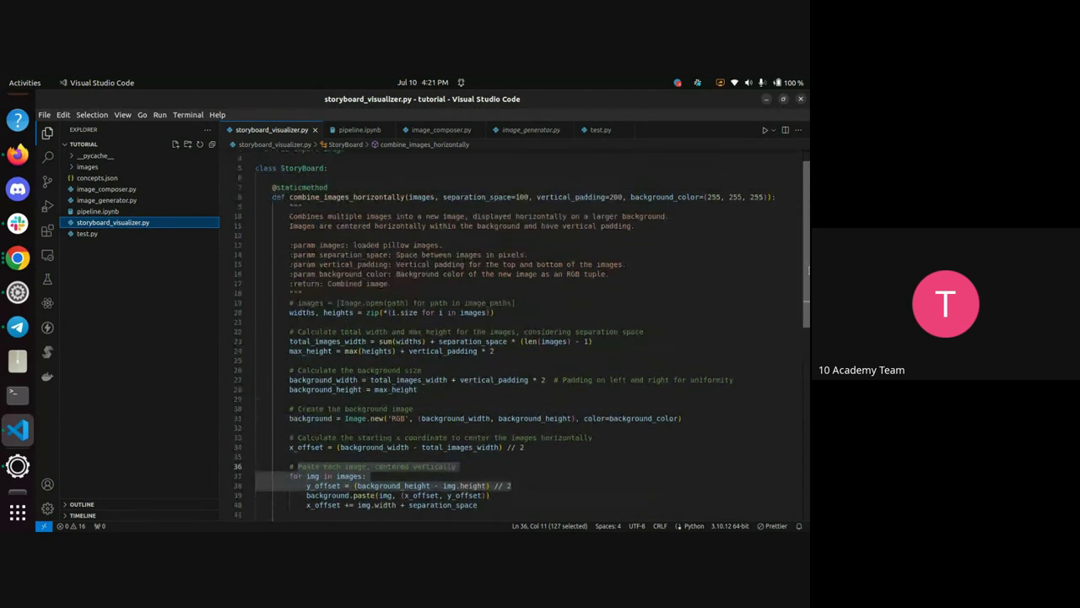
pyautogui.scroll(1, 806, 270)
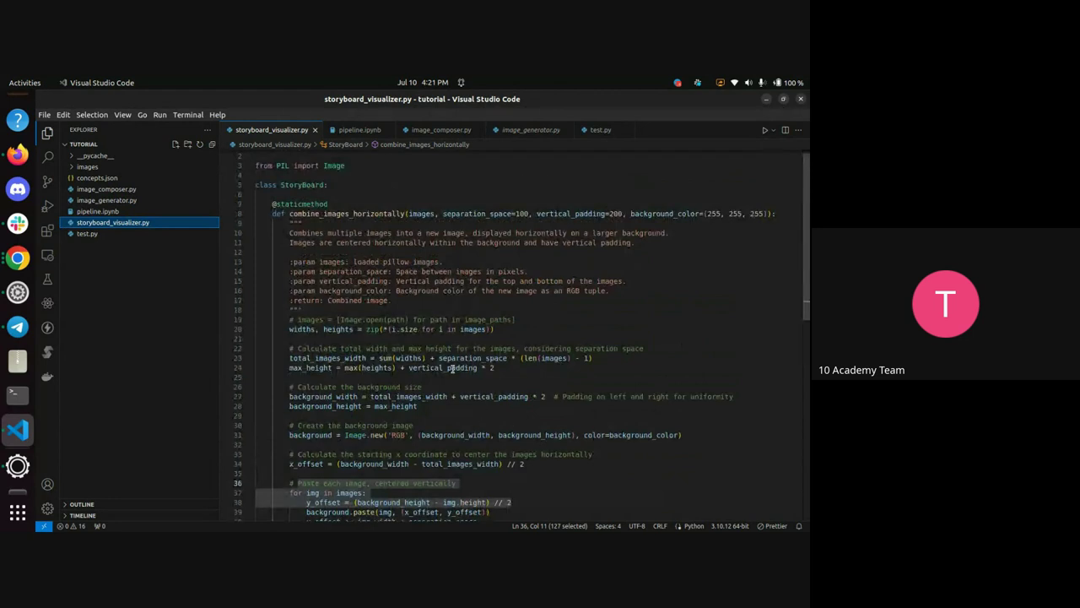
pyautogui.scroll(-3, 806, 320)
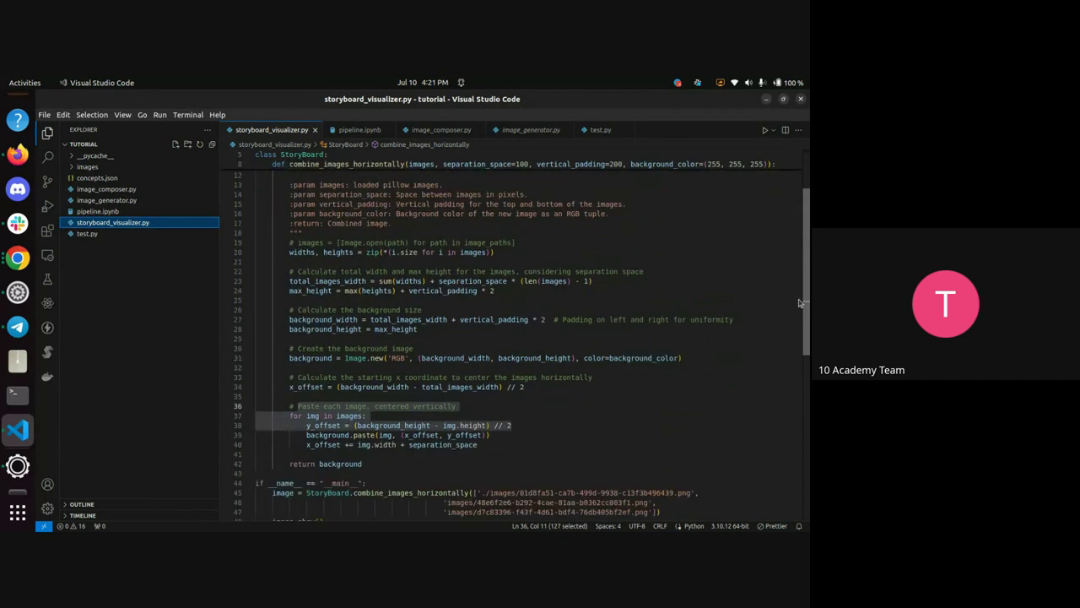
pyautogui.scroll(-5, 799, 302)
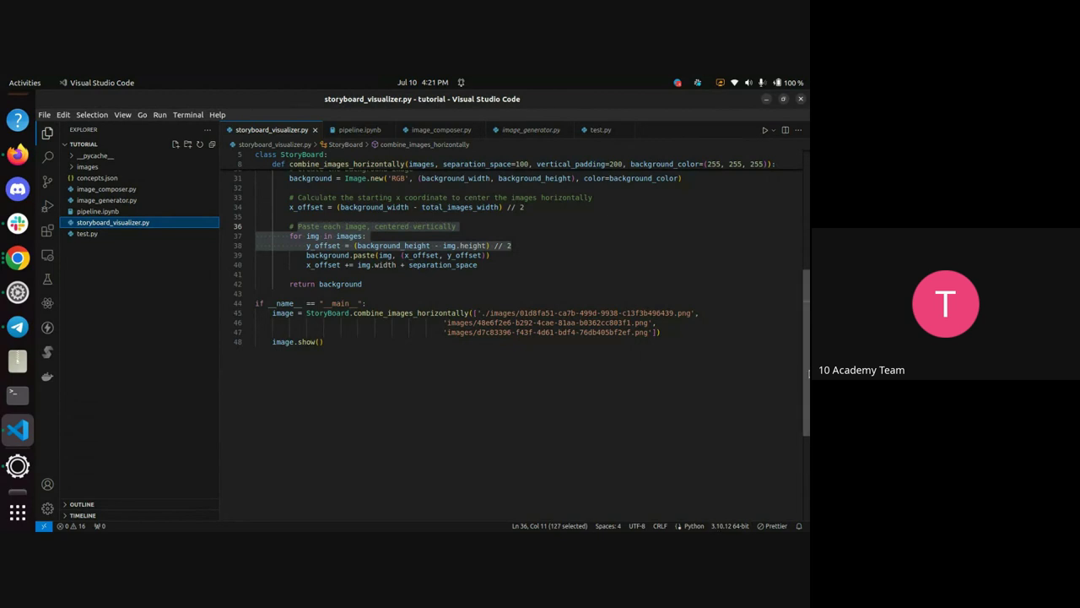
# Open pipeline.ipynb and bring the generated_frames[2] gallery-room image output into view
pyautogui.click(173, 211)
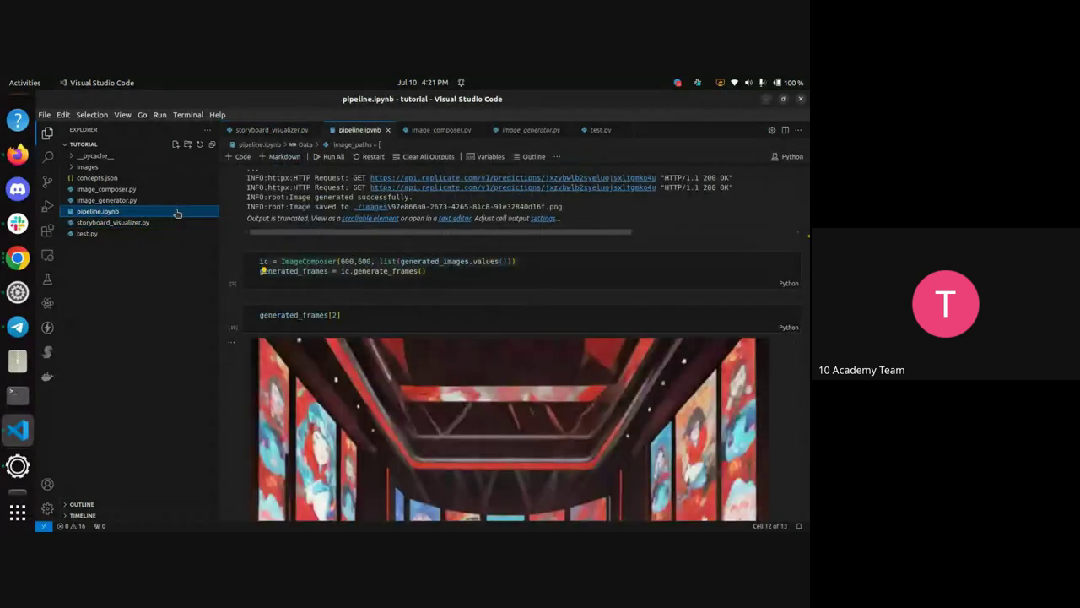
pyautogui.scroll(10, 506, 338)
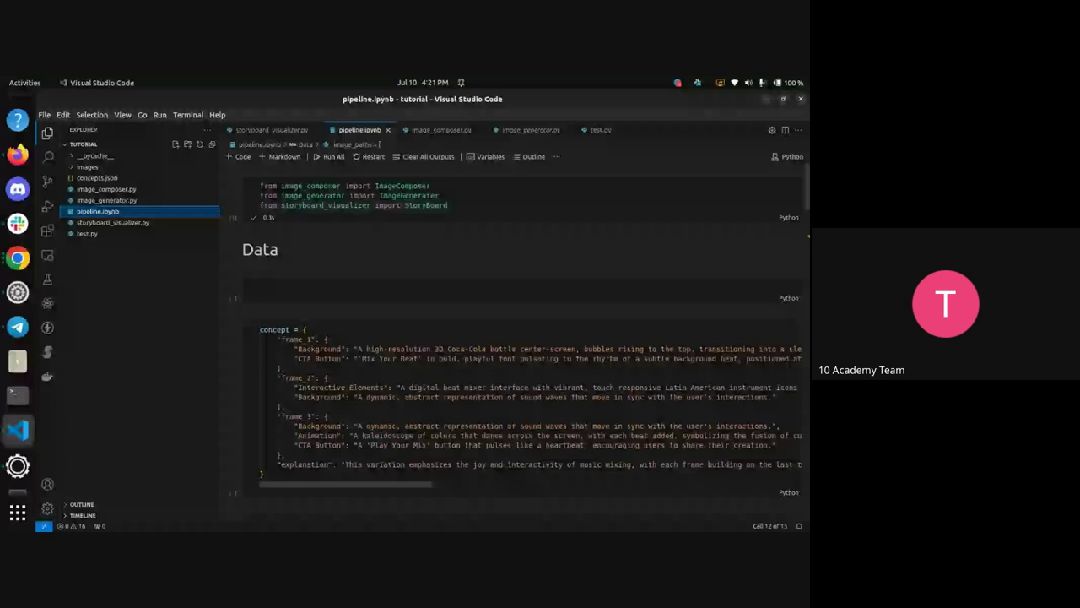
pyautogui.scroll(-8, 507, 337)
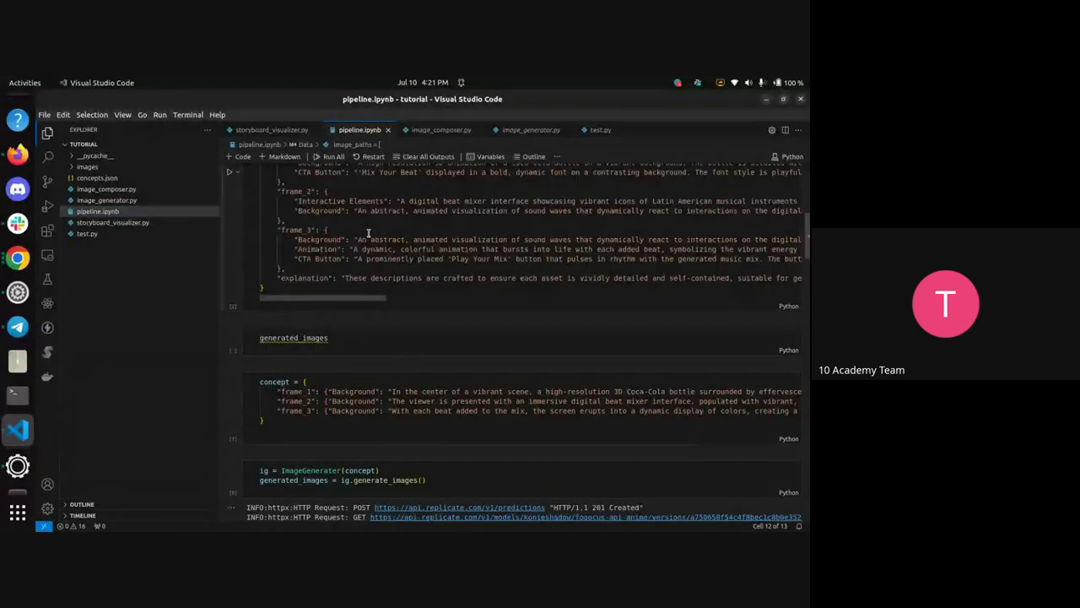
pyautogui.scroll(-1, 506, 337)
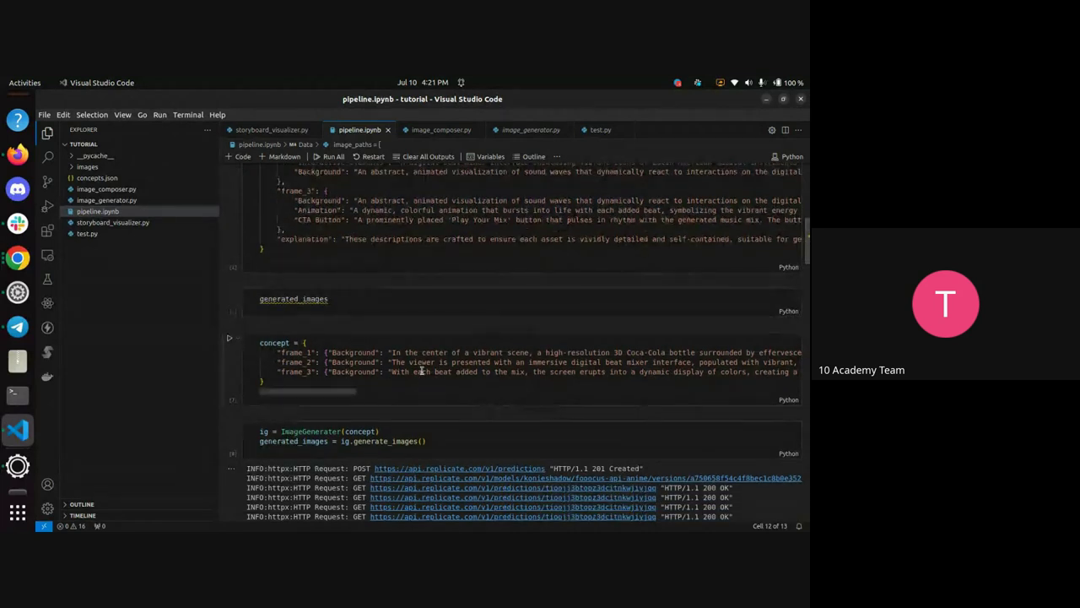
pyautogui.scroll(-2, 806, 251)
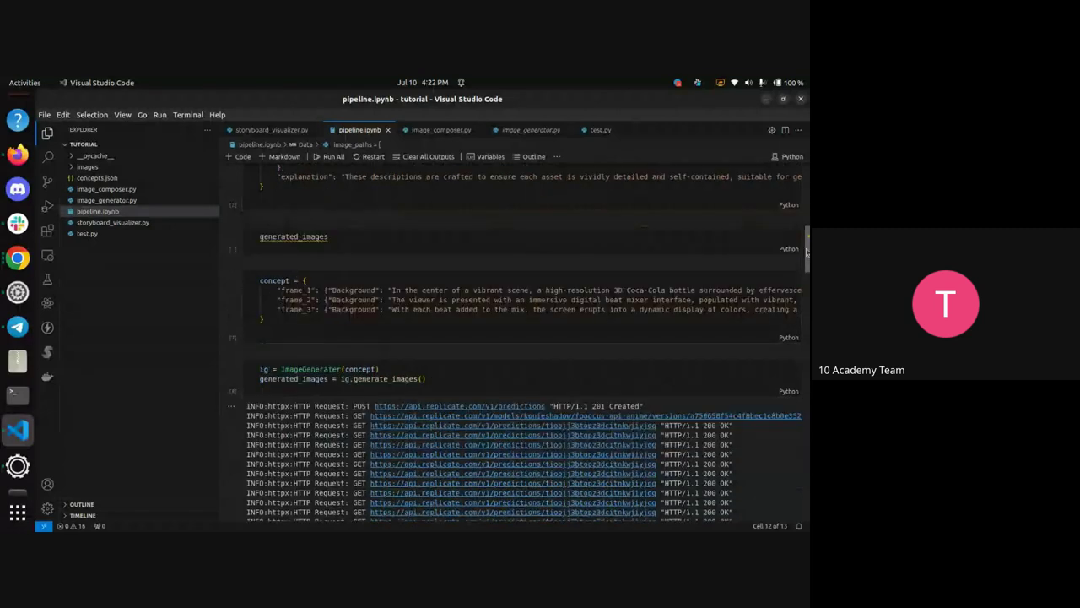
pyautogui.scroll(-3, 806, 252)
pyautogui.click(306, 225)
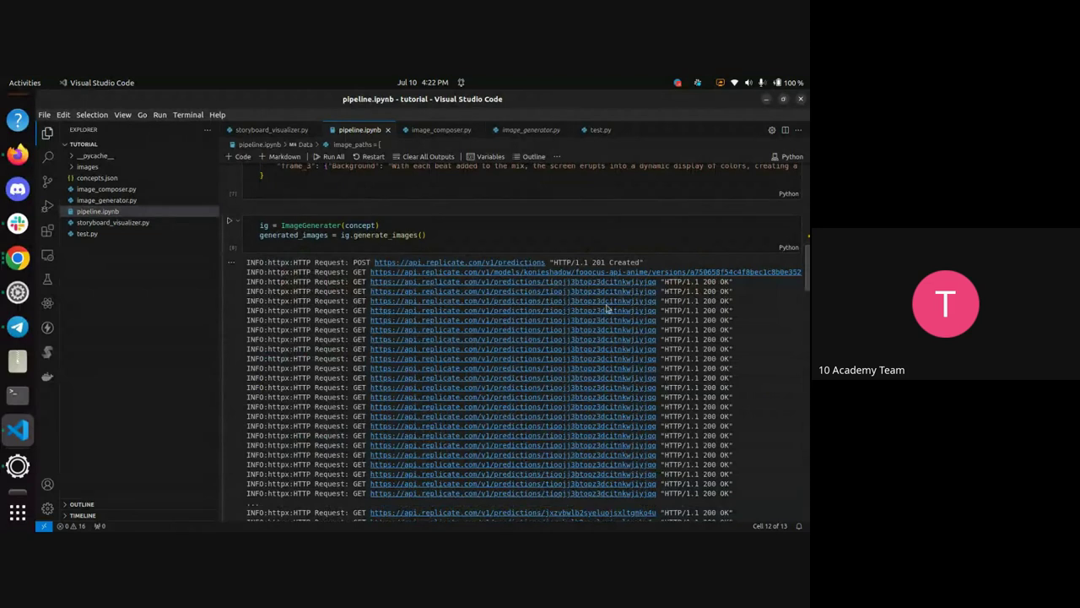
pyautogui.scroll(-3, 608, 309)
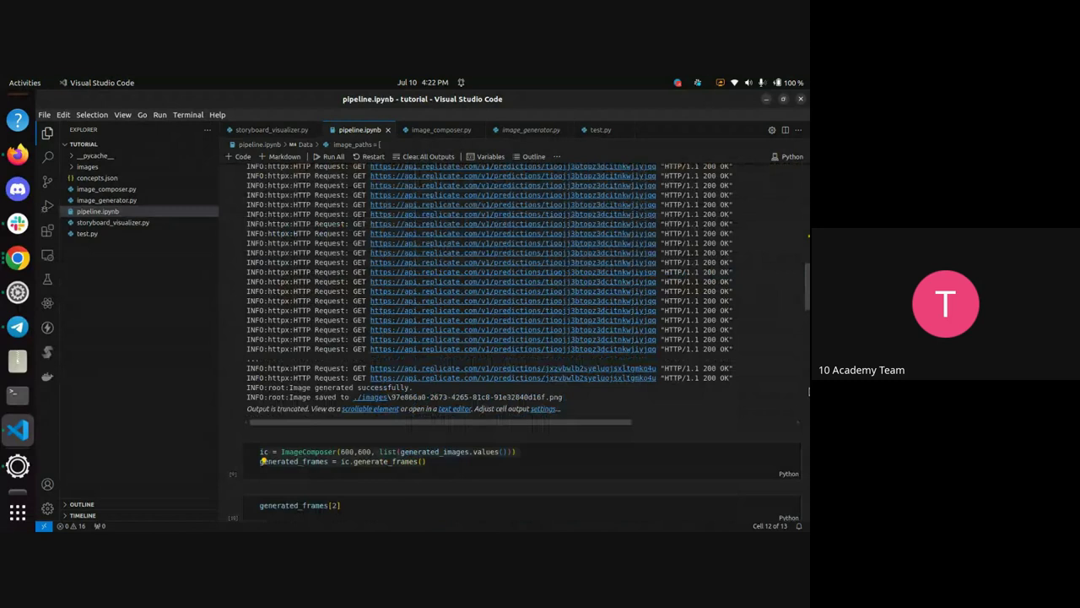
pyautogui.moveTo(807, 291); pyautogui.dragTo(808, 323)
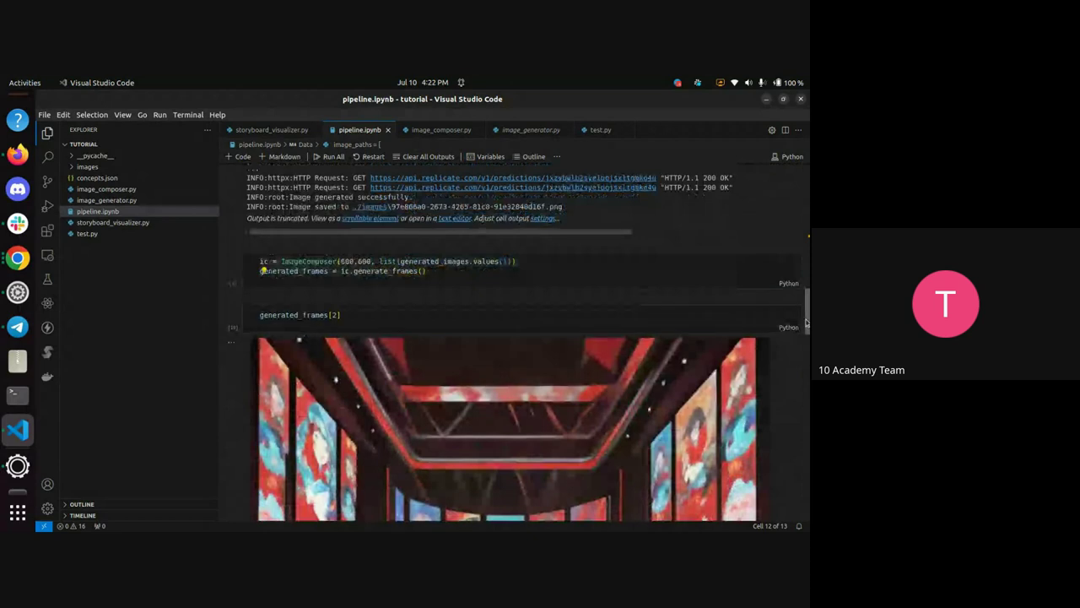
pyautogui.click(801, 324)
pyautogui.moveTo(801, 323); pyautogui.dragTo(796, 356)
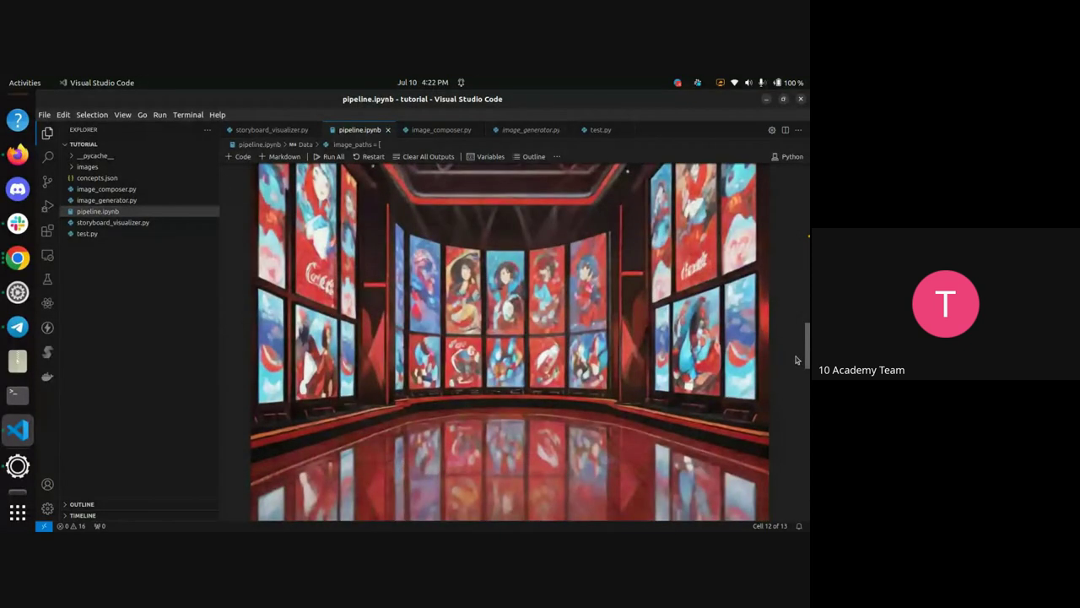
pyautogui.scroll(2, 573, 301)
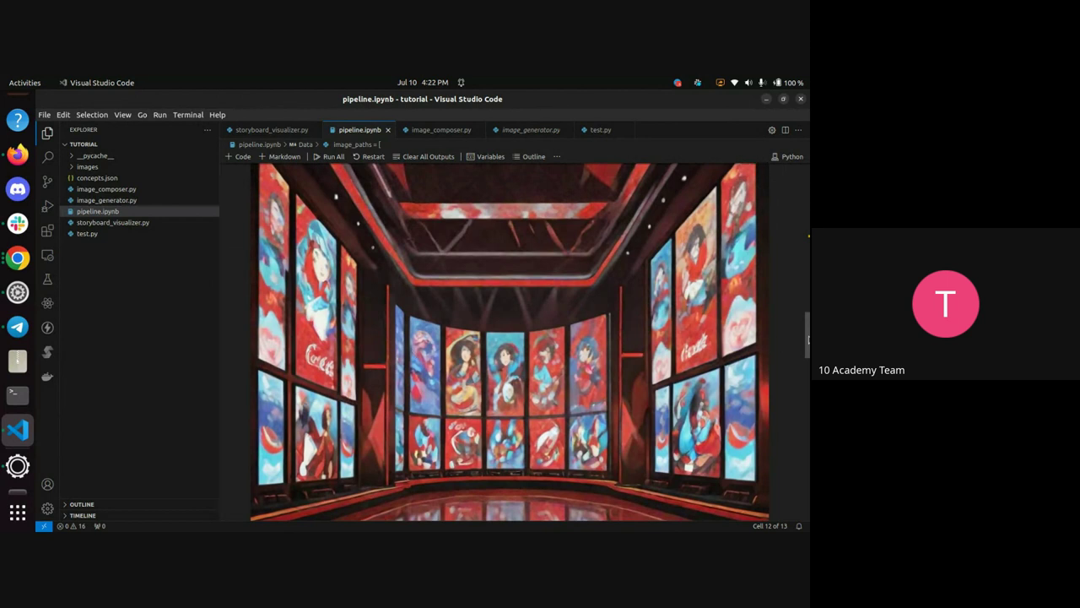
pyautogui.moveTo(808, 338)
pyautogui.mouseDown()
pyautogui.moveTo(808, 325)
pyautogui.moveTo(807, 336)
pyautogui.mouseUp()
pyautogui.scroll(-1, 506, 337)
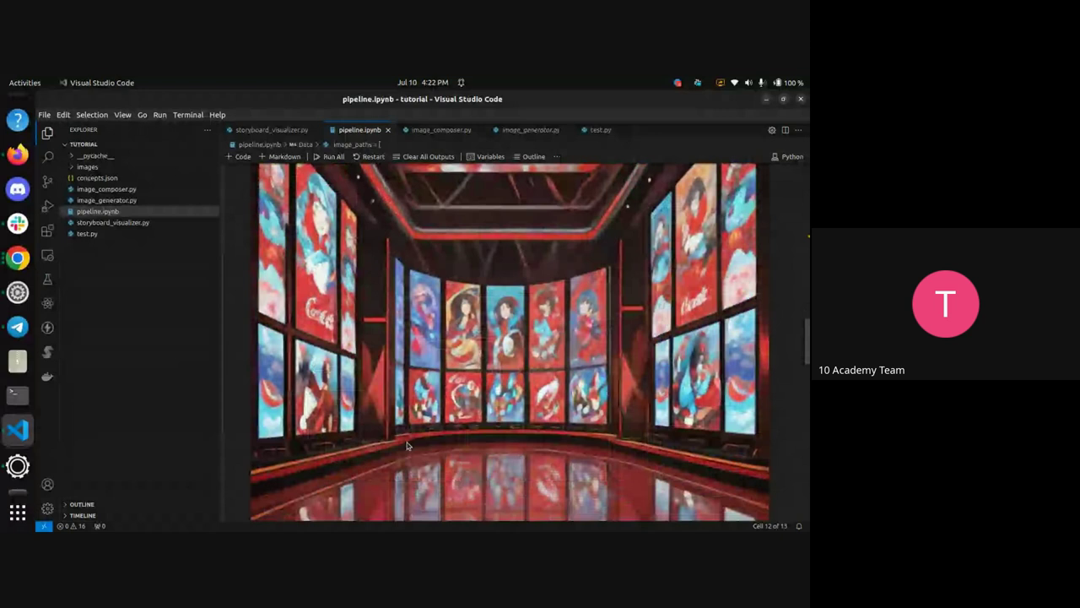
pyautogui.scroll(-5, 407, 442)
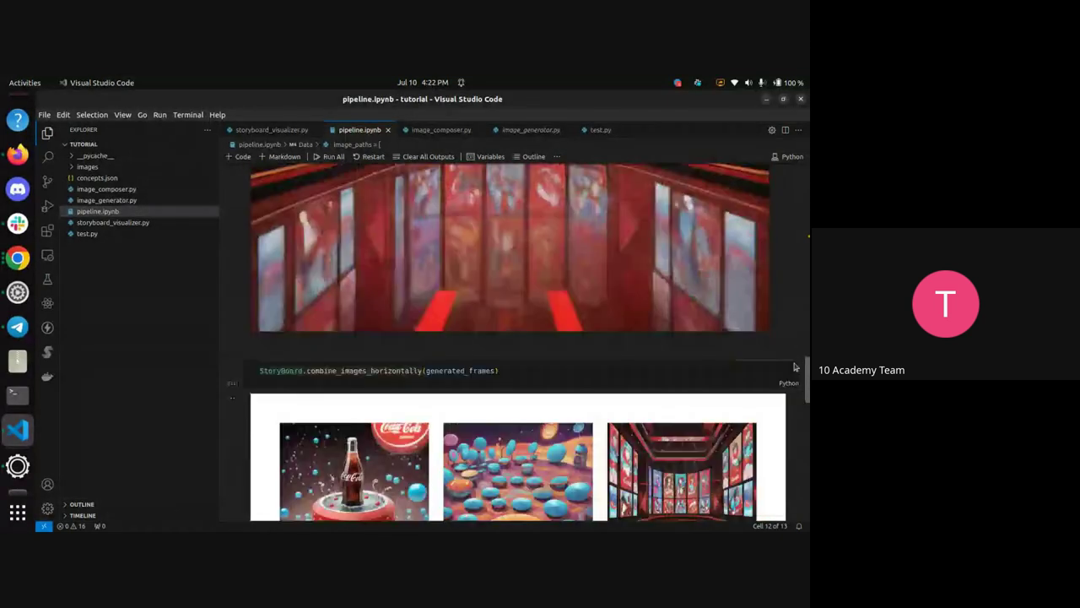
pyautogui.scroll(-1, 794, 367)
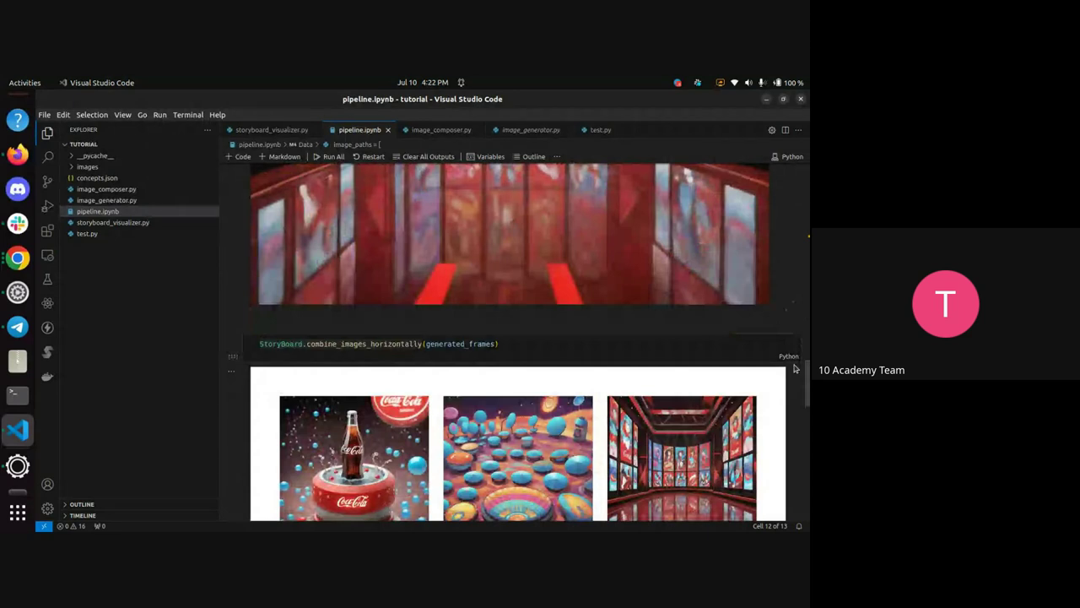
pyautogui.moveTo(807, 371); pyautogui.dragTo(805, 386)
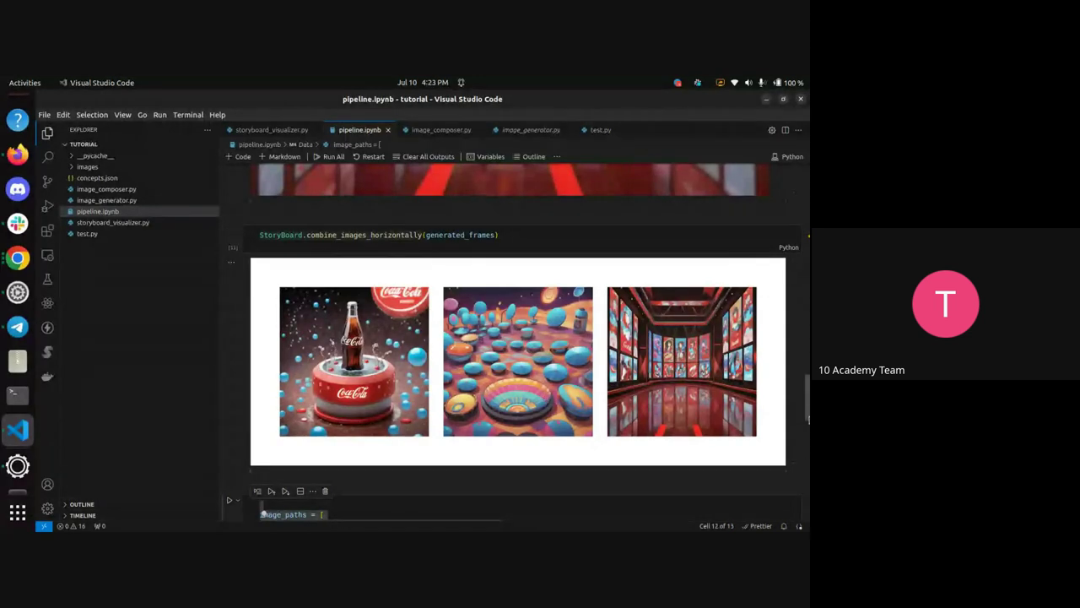
pyautogui.moveTo(807, 416); pyautogui.dragTo(803, 468)
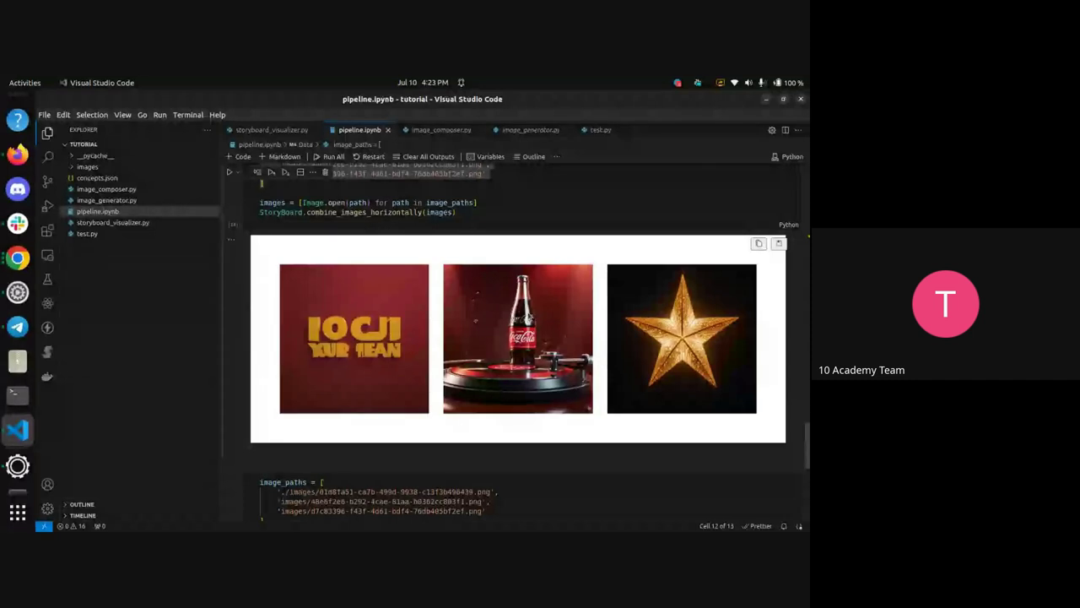
pyautogui.moveTo(709, 397)
pyautogui.scroll(-3, 709, 425)
pyautogui.scroll(5, 709, 425)
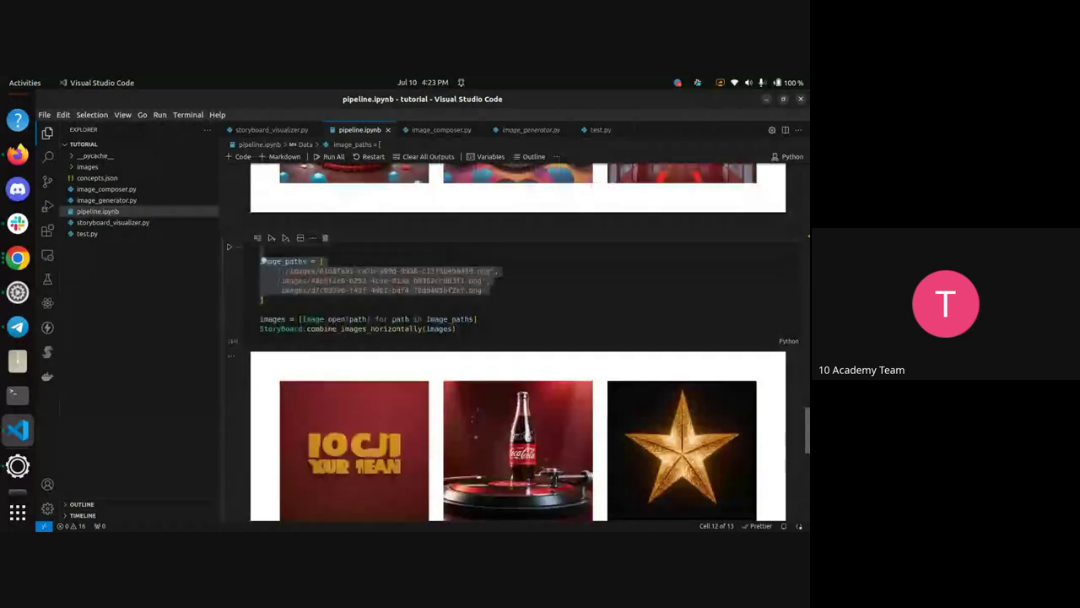
pyautogui.scroll(2, 708, 380)
pyautogui.scroll(2, 709, 380)
pyautogui.scroll(3, 708, 380)
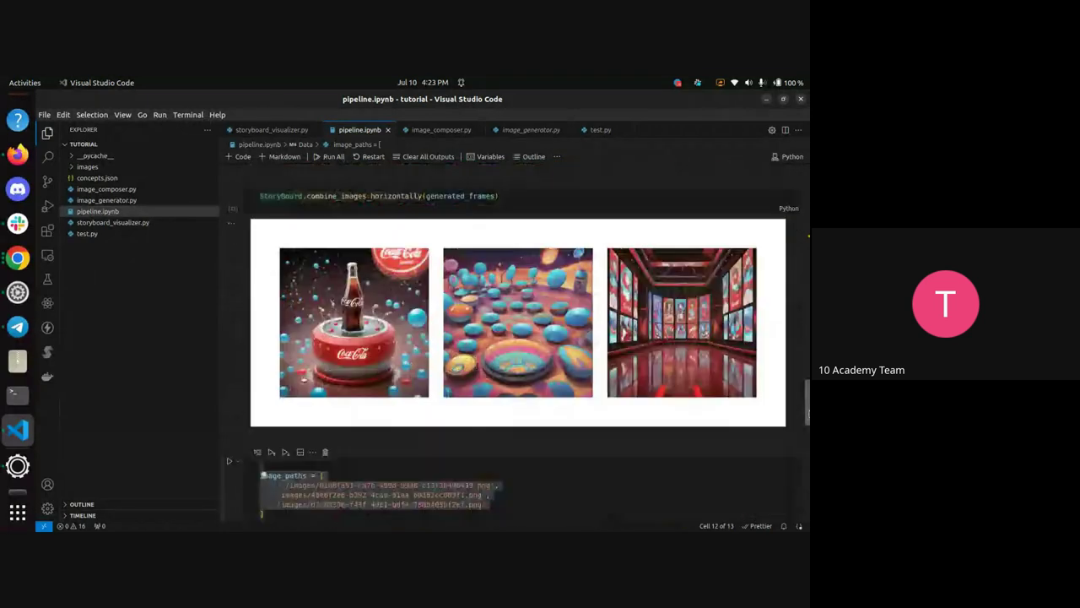
pyautogui.scroll(5, 709, 380)
pyautogui.scroll(3, 708, 380)
pyautogui.scroll(3, 709, 380)
pyautogui.scroll(3, 709, 379)
pyautogui.scroll(5, 709, 337)
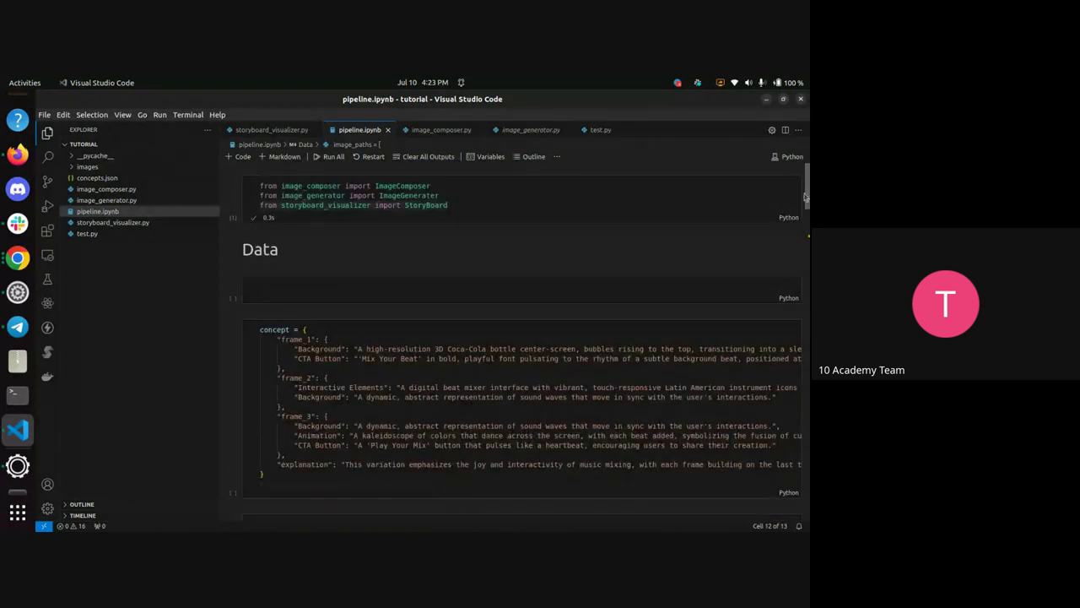
pyautogui.scroll(-10, 758, 314)
pyautogui.scroll(-5, 758, 314)
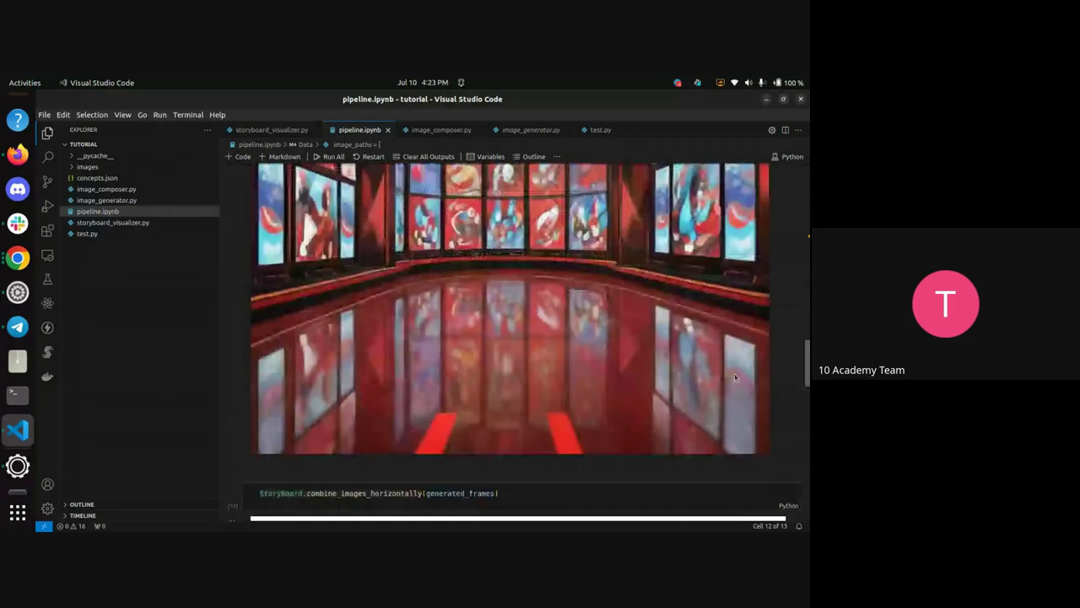
pyautogui.scroll(-5, 734, 373)
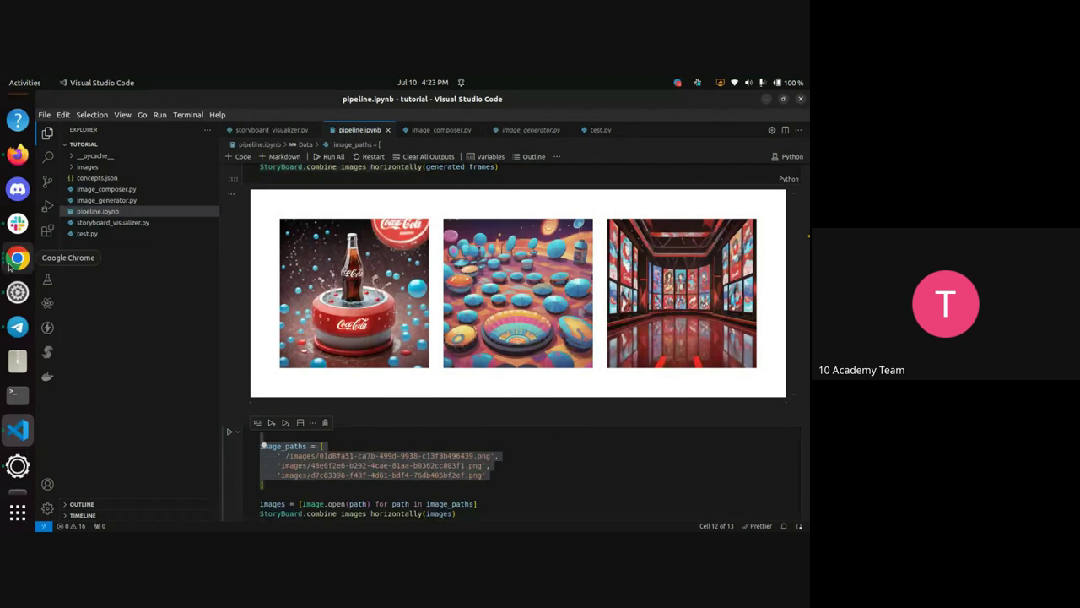
pyautogui.rightClick(15, 259)
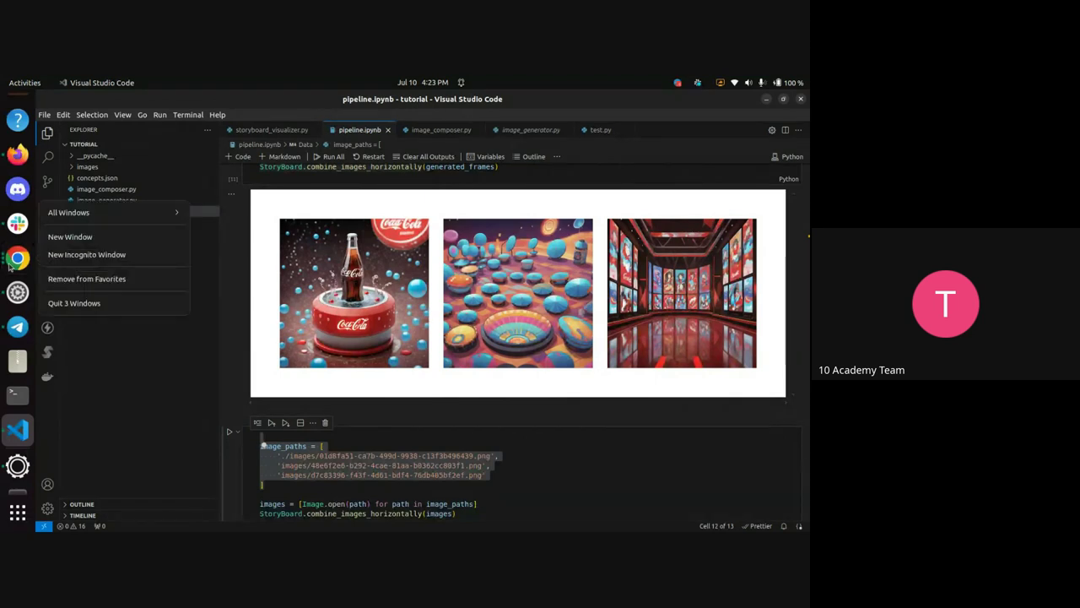
pyautogui.click(147, 218)
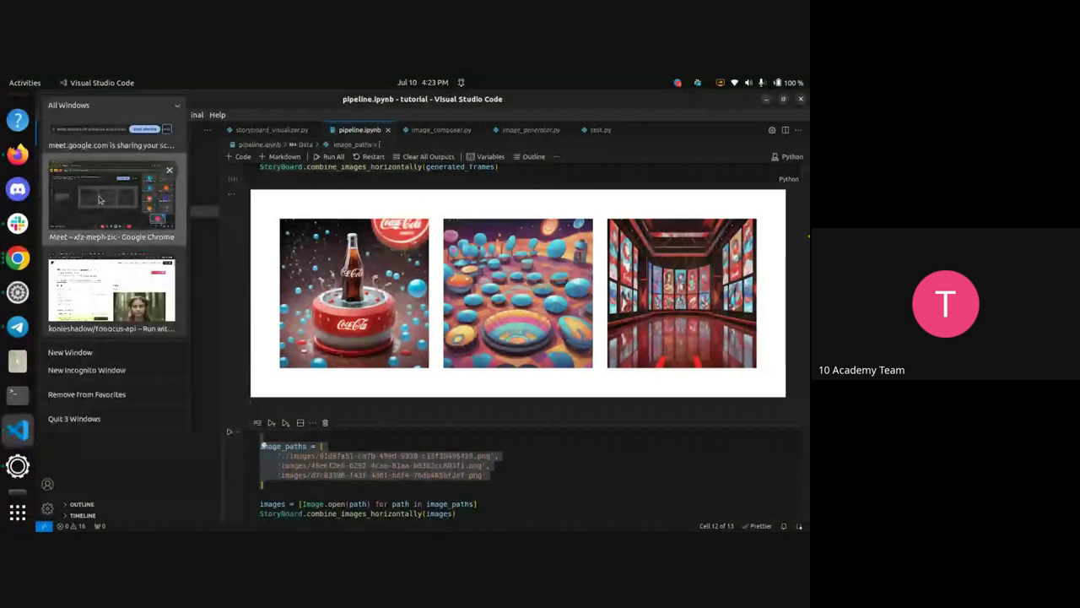
pyautogui.click(100, 199)
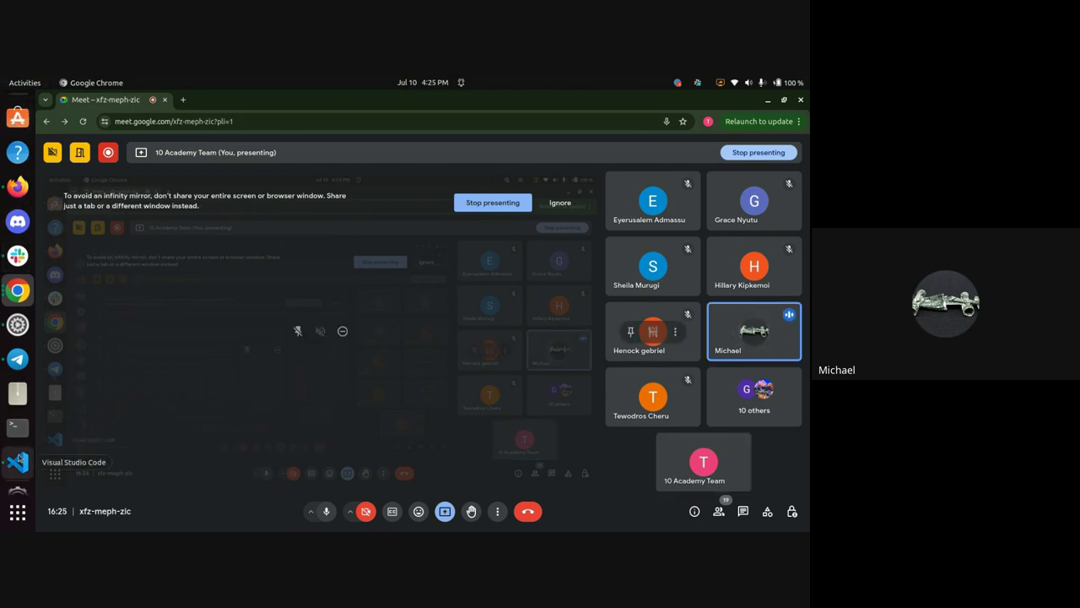
pyautogui.click(18, 462)
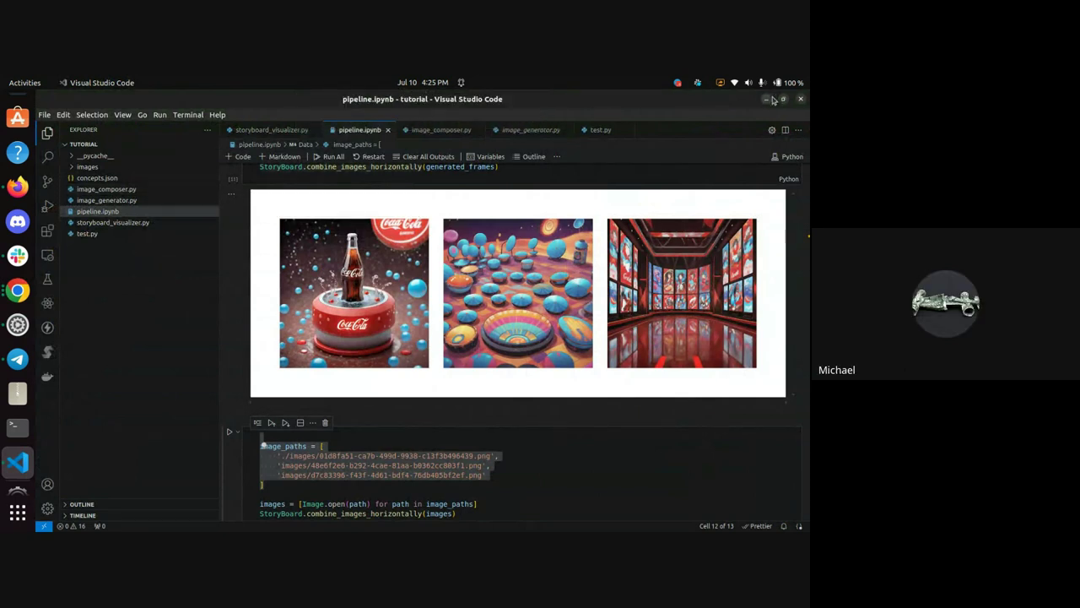
# Reopen image_composer.py, showing its positioning dictionaries and the ImageComposer constructor
pyautogui.click(107, 189)
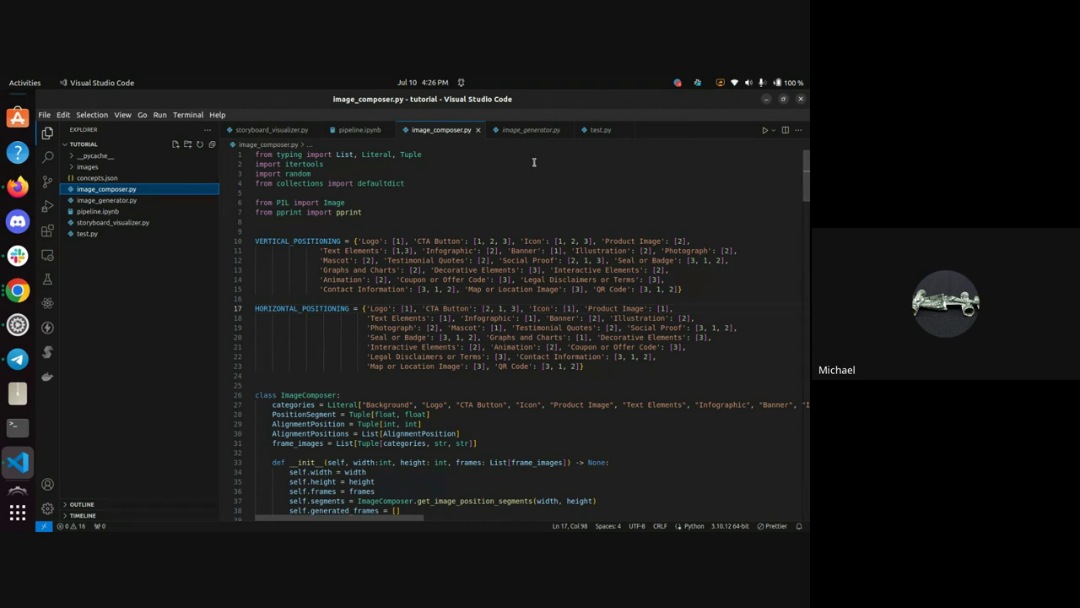
# Alt+Tab from VS Code to the Chrome window showing the Meet participant grid
pyautogui.hotkey('alt', 'Tab')
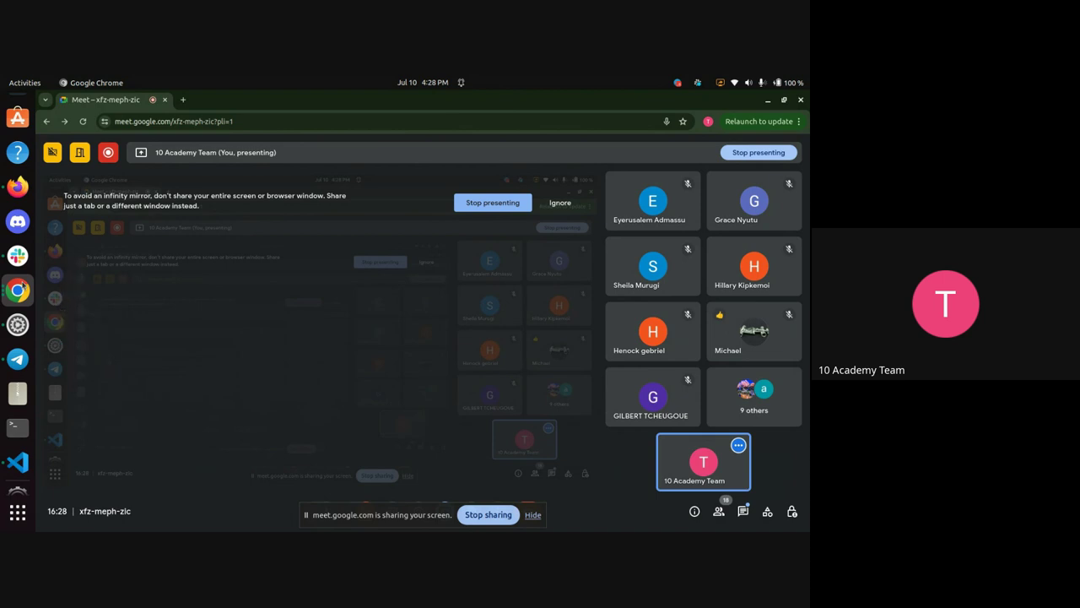
pyautogui.click(719, 512)
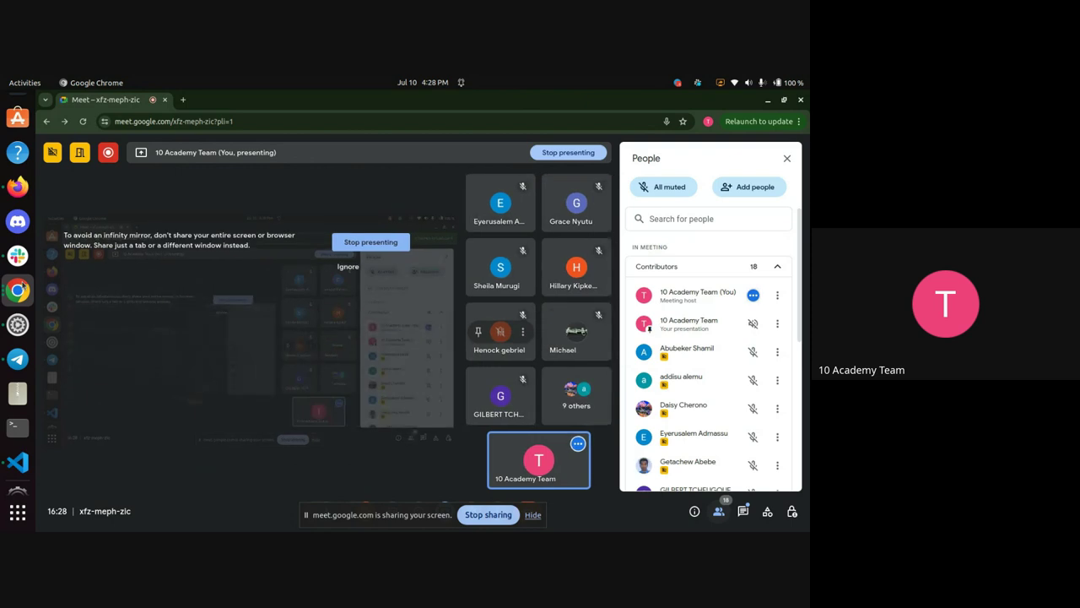
pyautogui.click(742, 512)
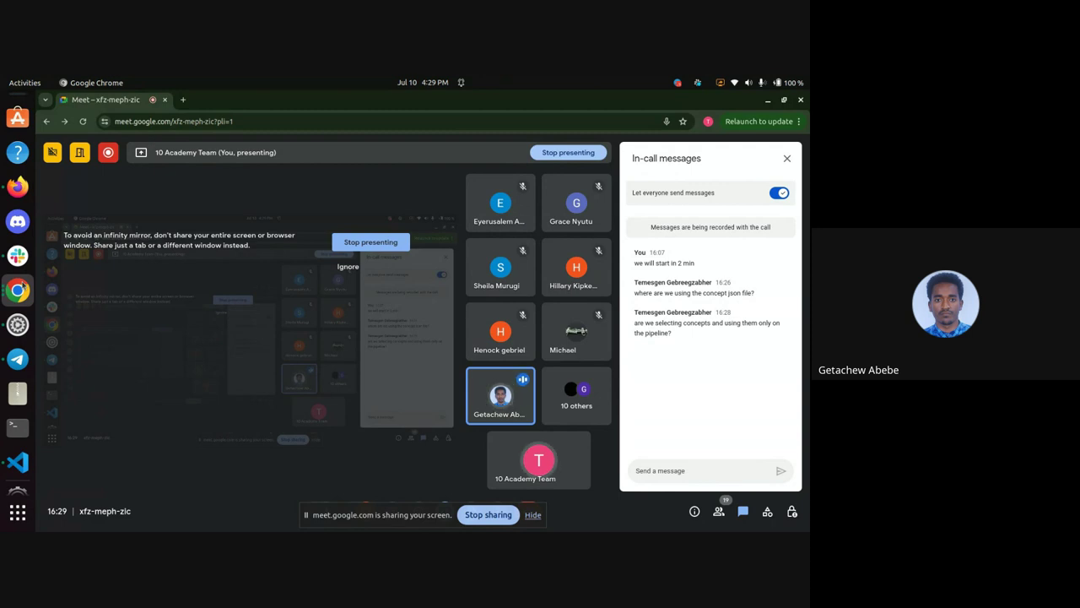
pyautogui.click(786, 158)
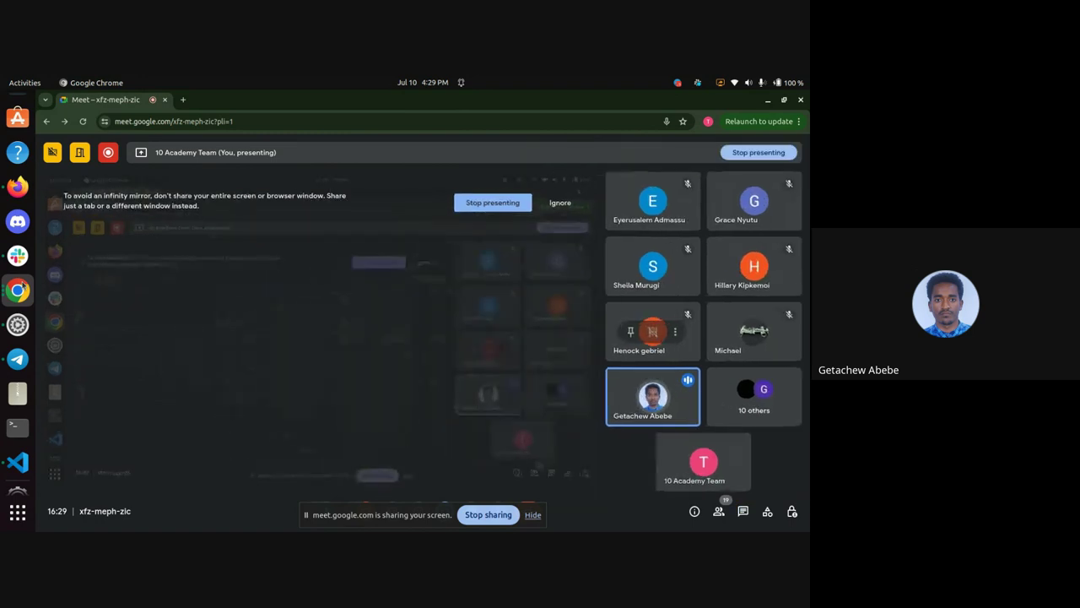